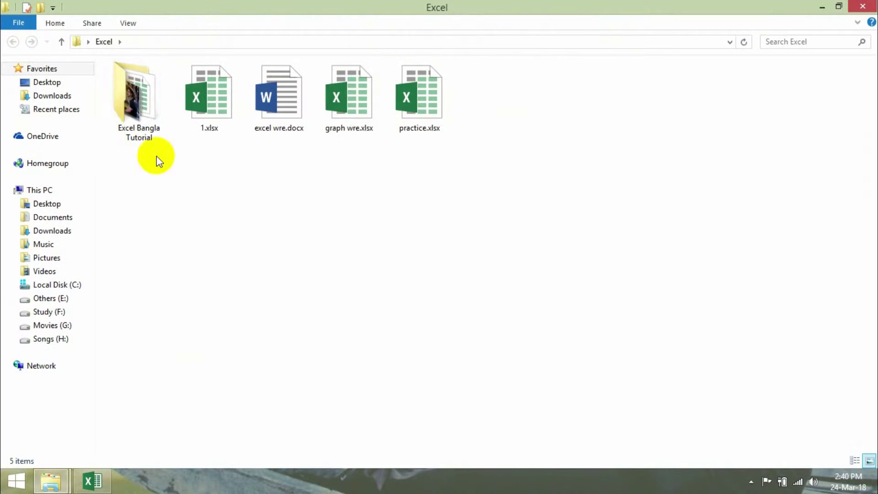
- Create a new Excel worksheet named 10.xlsx in the Excel Bangla Tutorial folder and open it
double_click(152, 100)
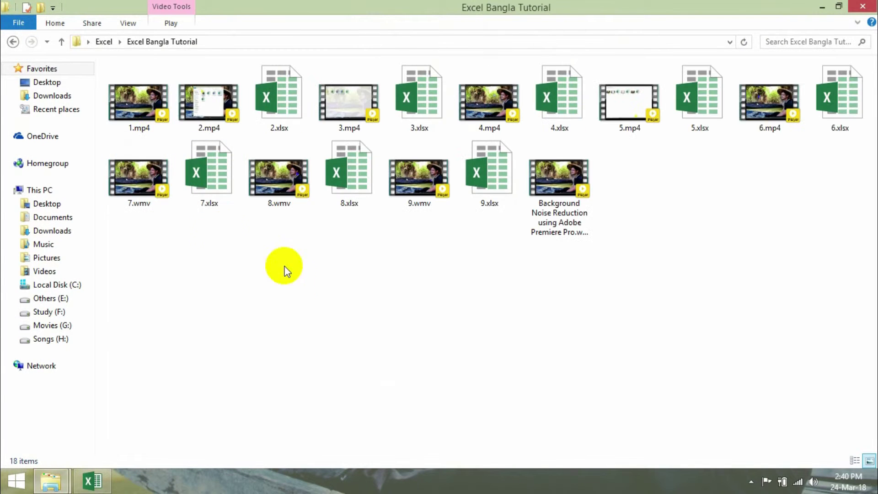
right_click(427, 276)
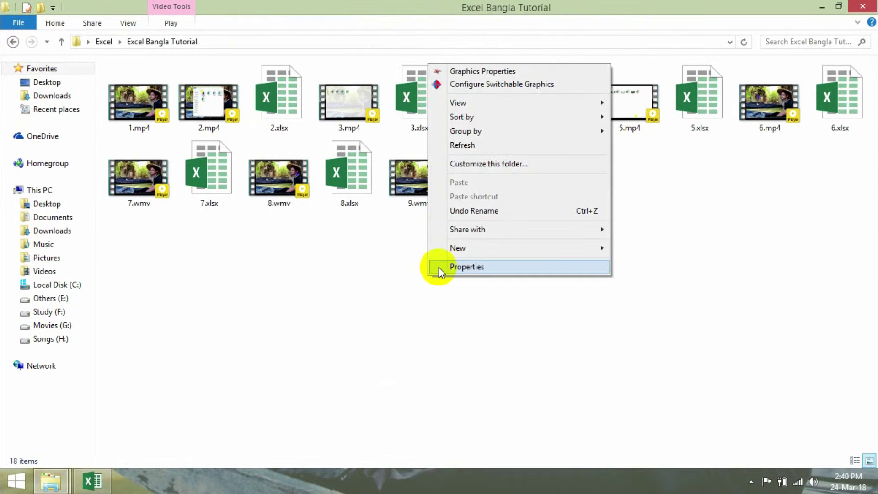
mouse_move(464, 245)
click(640, 394)
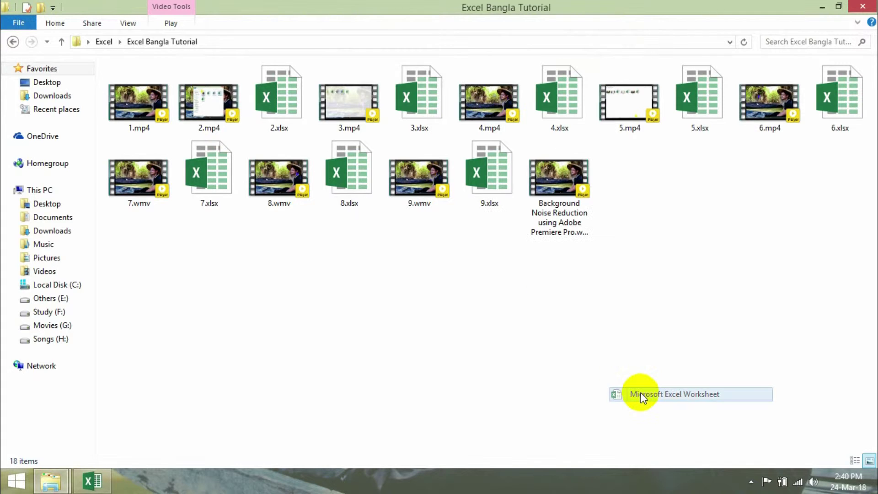
text(10.xlsx)
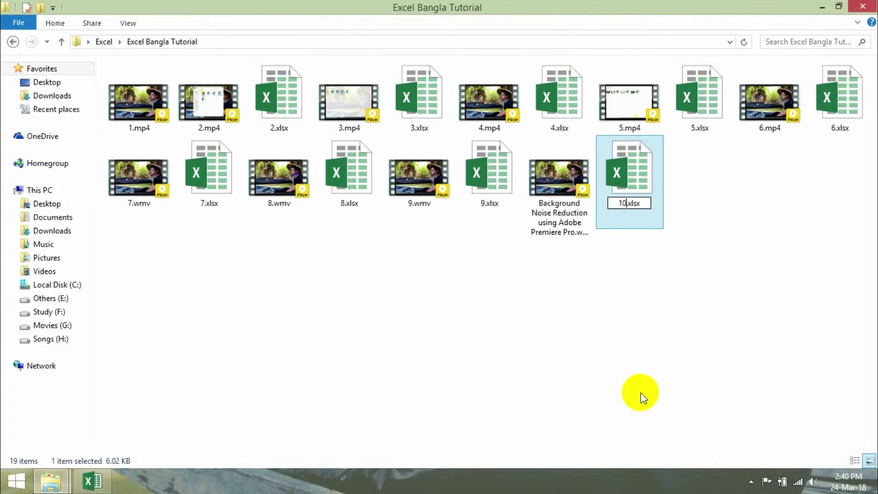
key(Return)
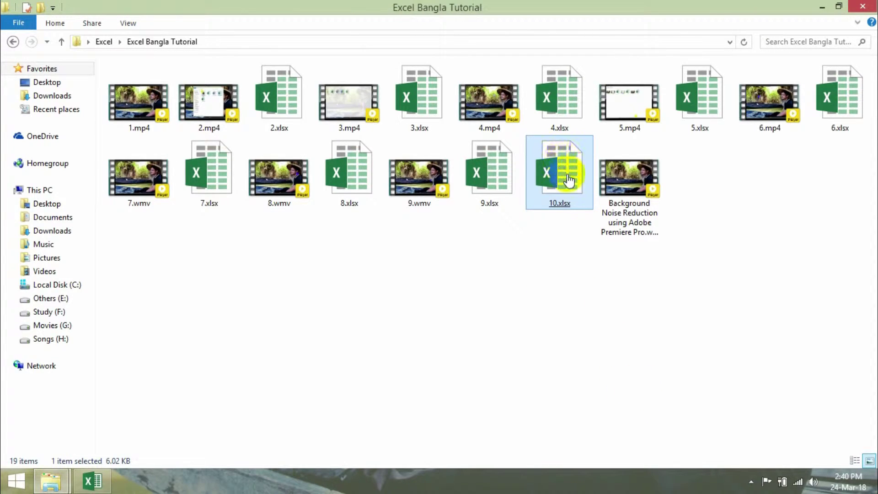
double_click(567, 180)
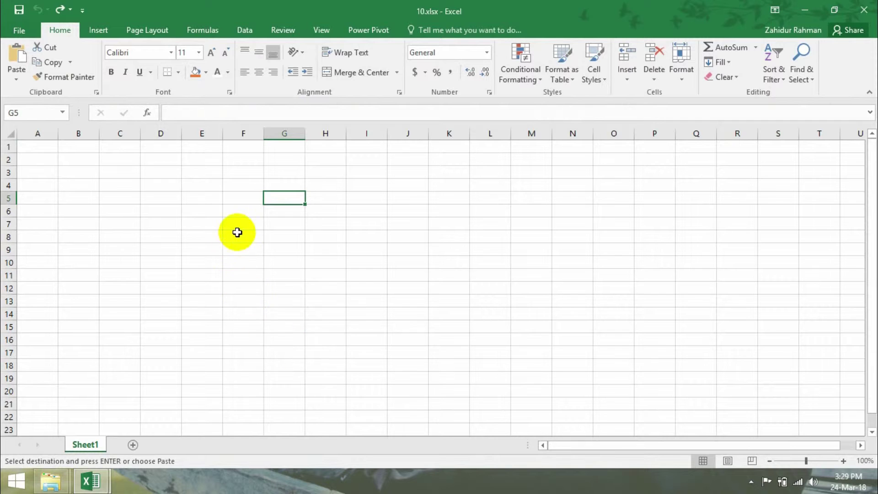
- Paste the product price and monthly sales tables at F8 and widen columns F and G
click(237, 233)
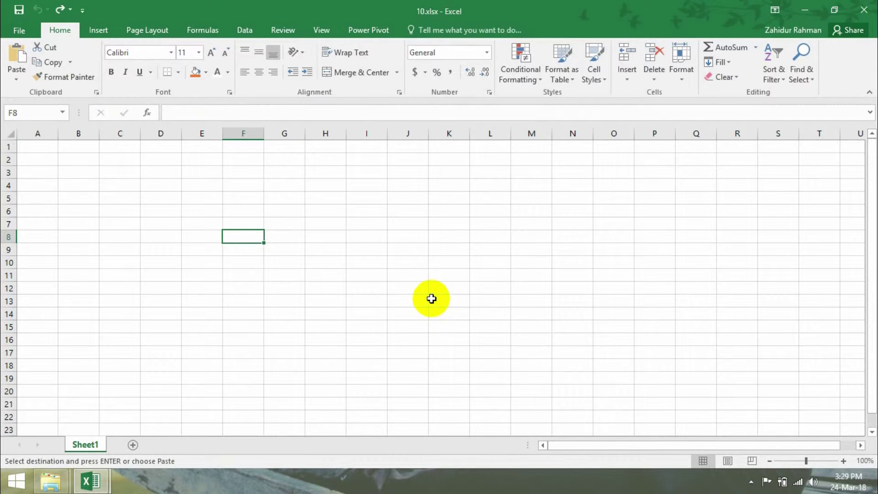
key(ctrl+v)
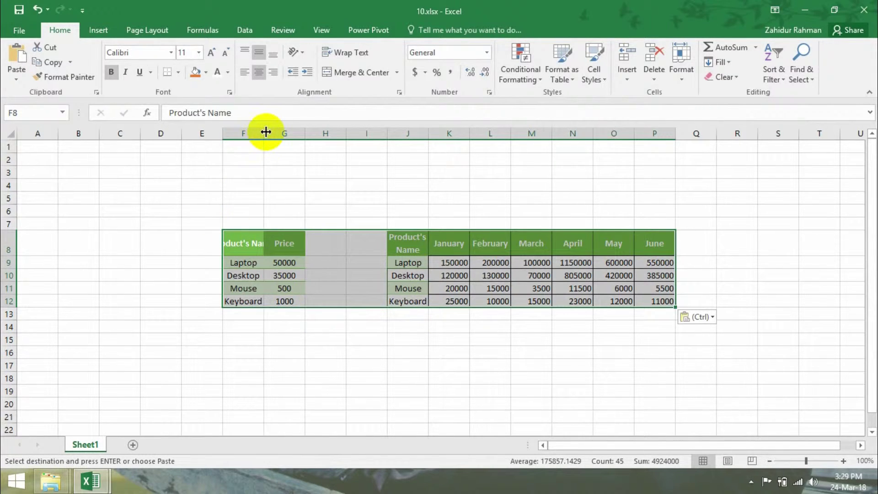
drag(267, 134, 367, 141)
drag(290, 132, 305, 138)
- Widen columns J and N, then hide columns D and E
drag(508, 132, 780, 138)
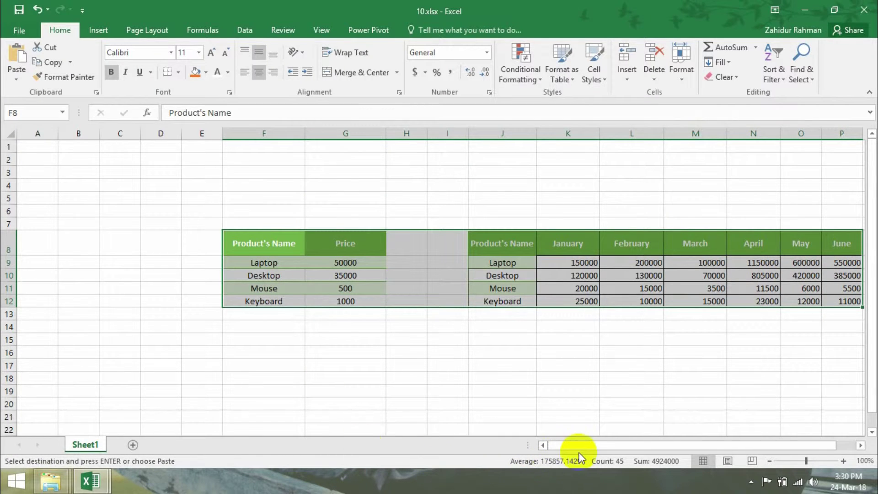
drag(590, 447, 611, 448)
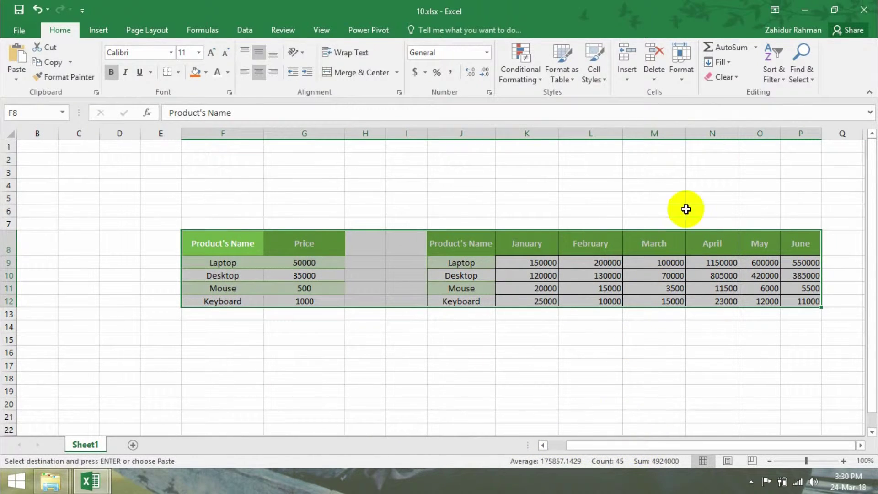
drag(743, 143, 858, 137)
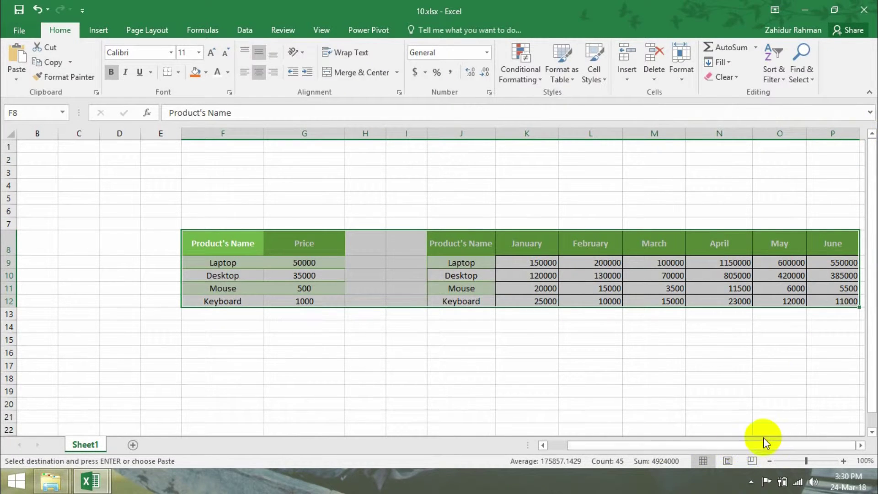
drag(181, 133, 72, 142)
click(372, 377)
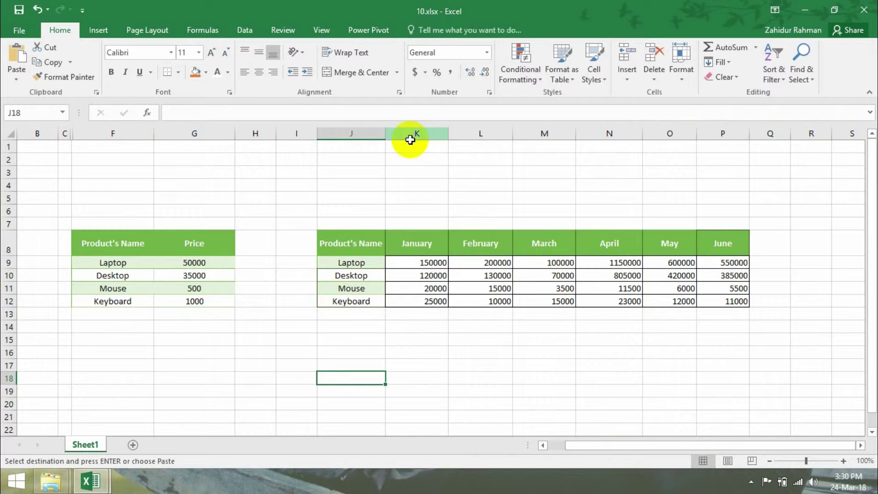
- Widen column J and attempt to turn on filtering, dismissing the resulting error
drag(388, 138, 396, 137)
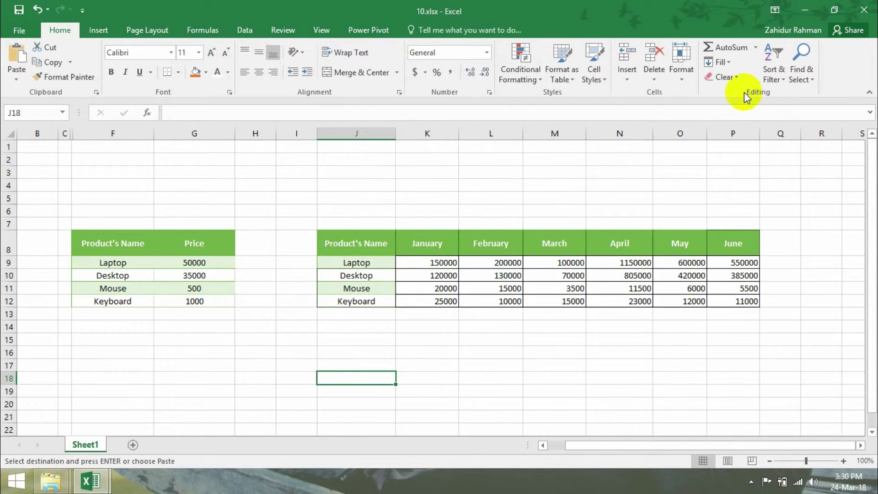
click(781, 80)
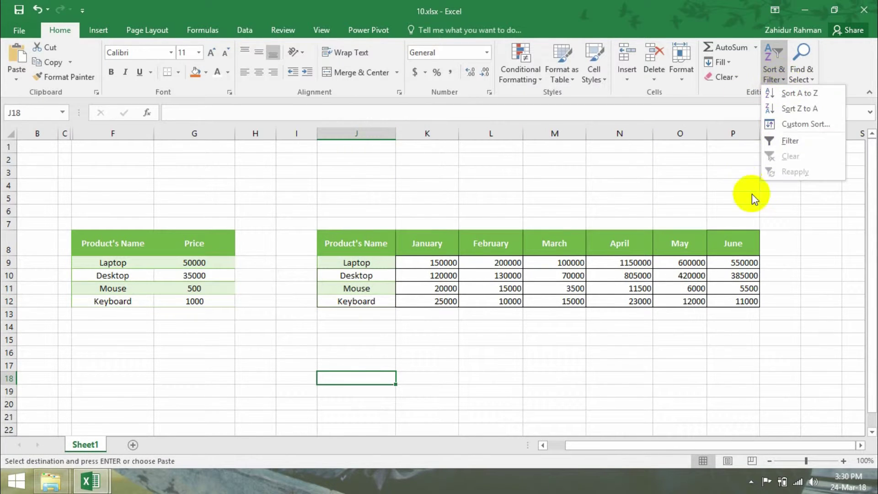
click(780, 139)
click(434, 276)
click(435, 276)
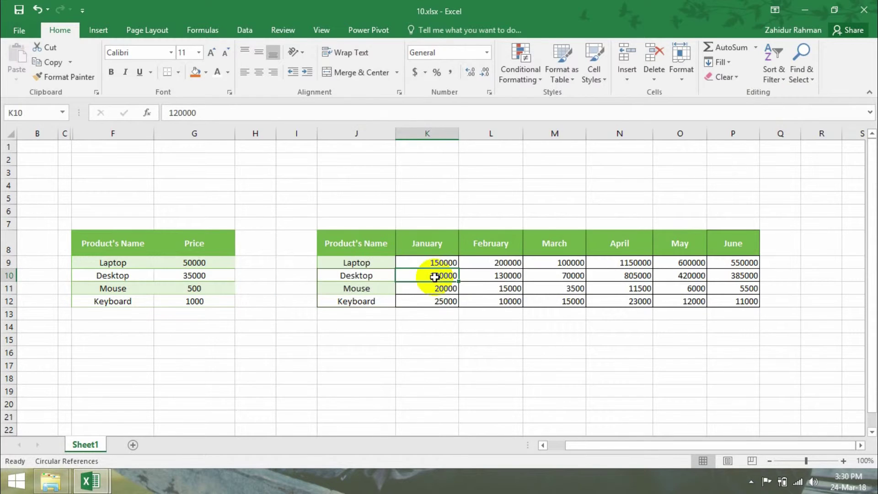
- Add filter dropdowns to J8:P12, then widen column J and shorten row 8
drag(376, 242, 728, 306)
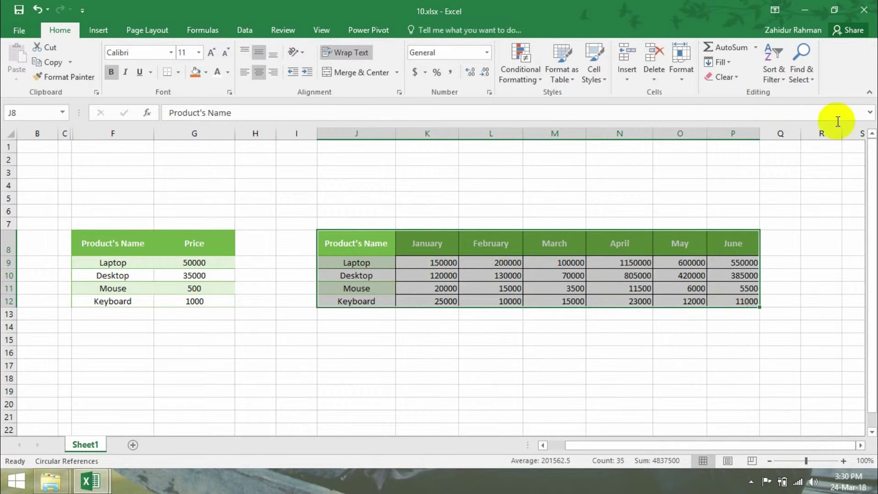
click(773, 79)
click(777, 146)
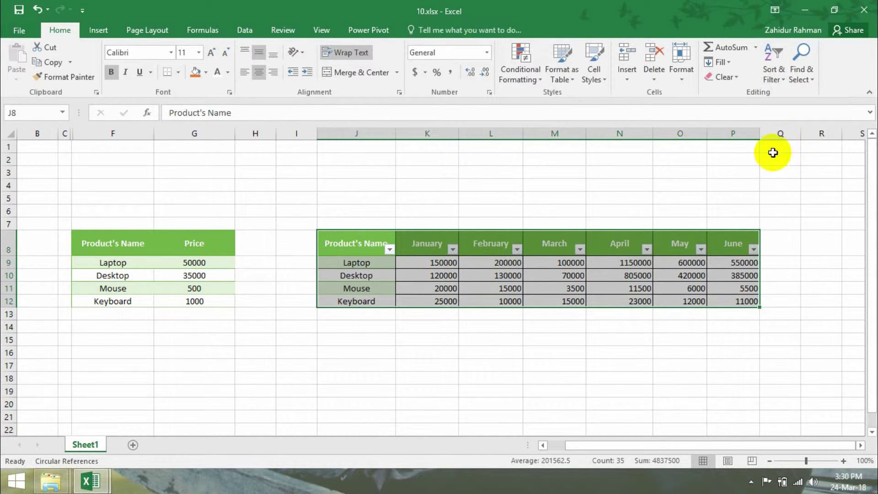
click(368, 405)
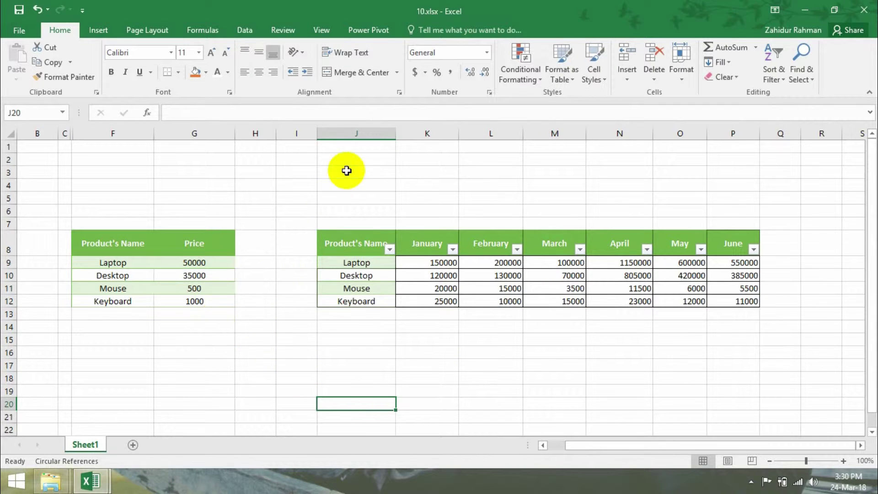
drag(395, 133, 412, 135)
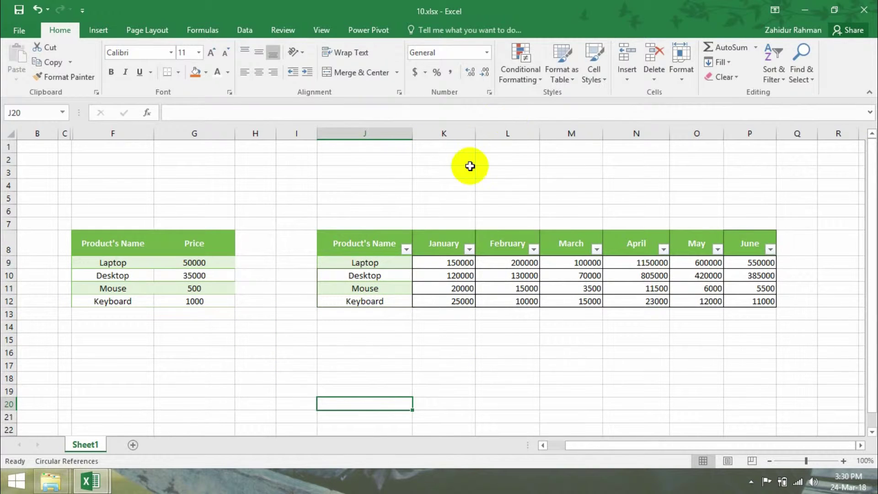
drag(11, 256, 10, 246)
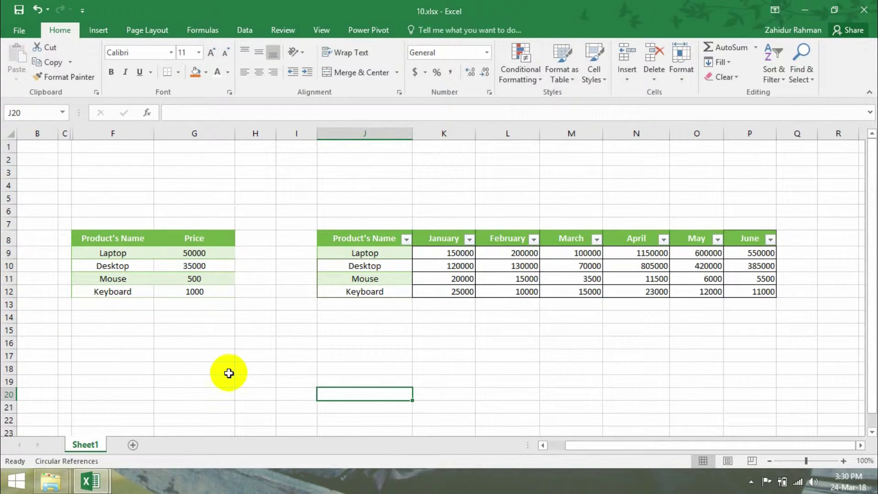
- Click through the January and February sales values, ending on L12 (10000)
click(449, 264)
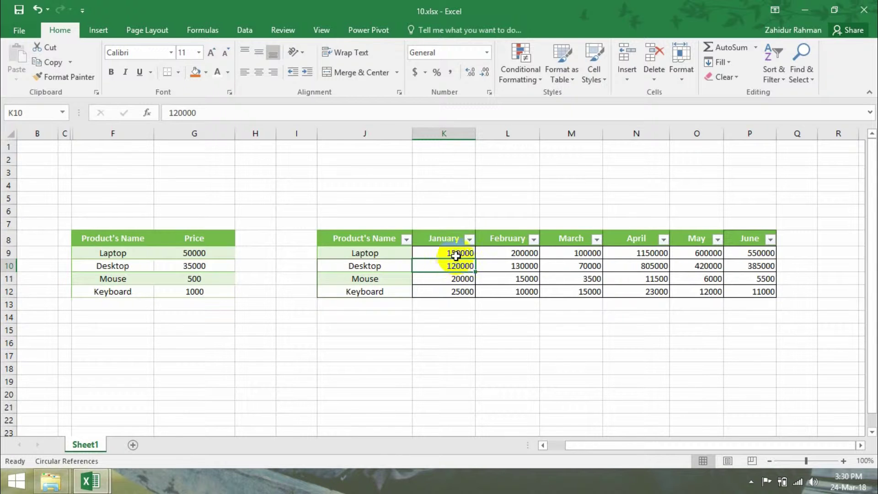
click(454, 253)
click(494, 256)
click(506, 279)
click(502, 292)
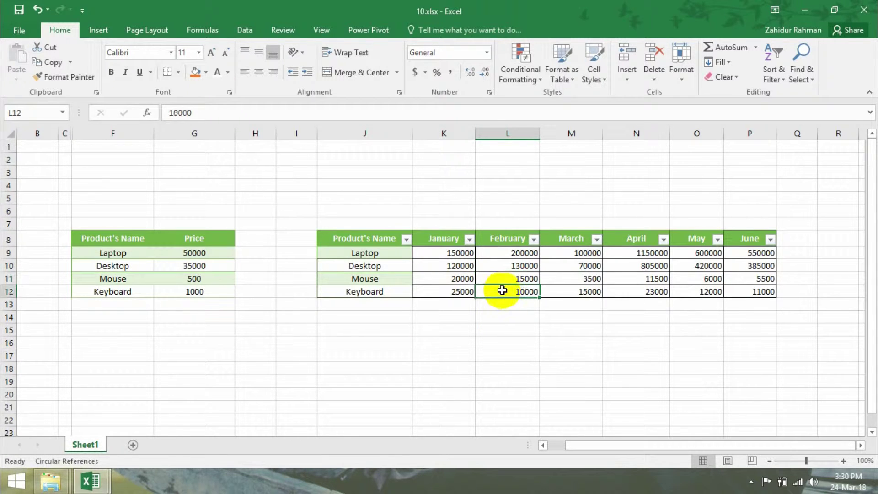
- Add a Greater Than 100000 rule with Green Fill and Dark Green Text
click(532, 84)
mouse_move(544, 99)
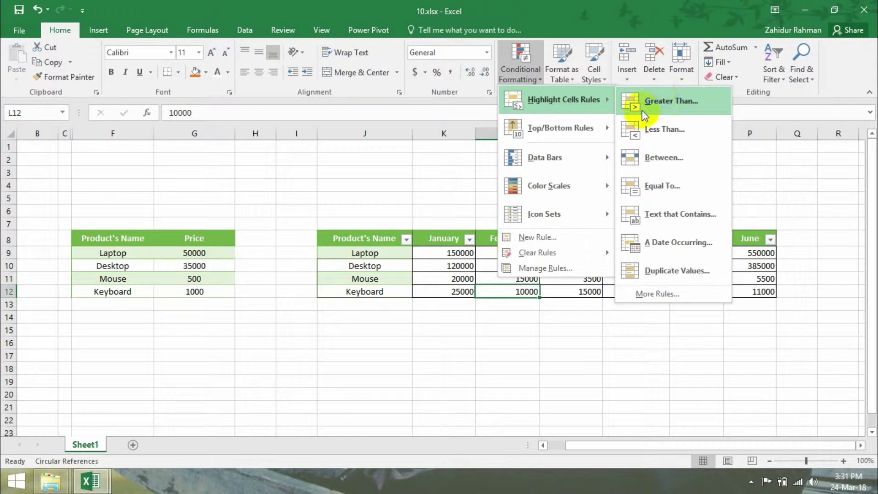
click(508, 73)
click(510, 70)
click(672, 100)
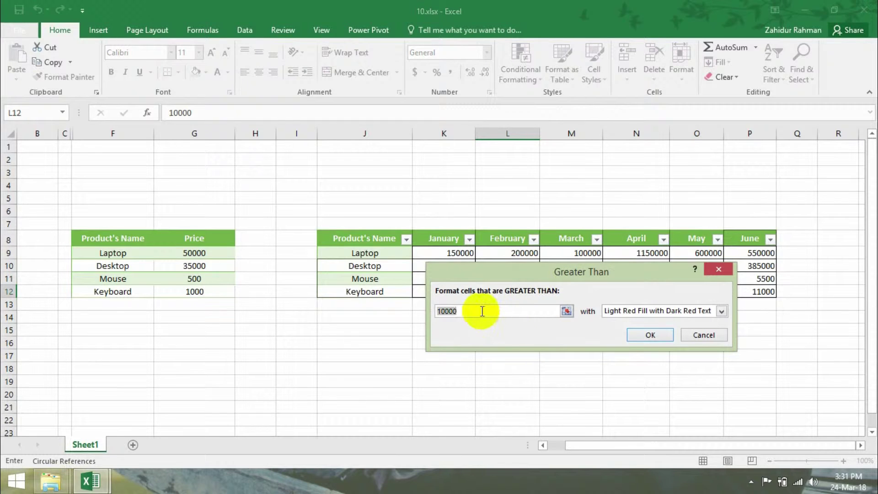
key(BackSpace)
key(BackSpace)
key(BackSpace)
key(BackSpace)
key(BackSpace)
text(1)
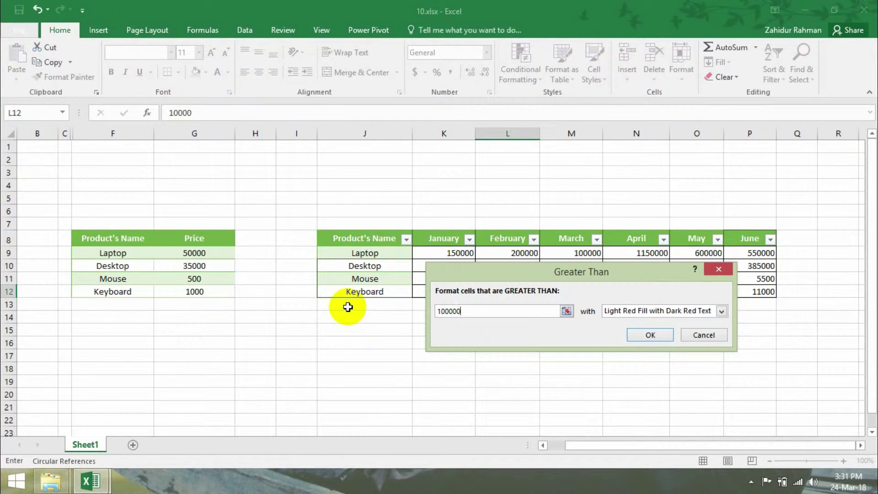
click(661, 310)
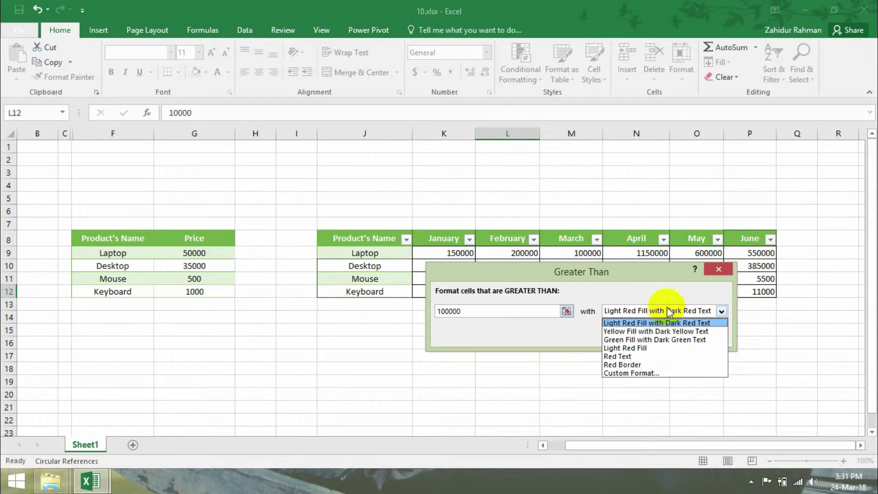
click(652, 340)
click(648, 335)
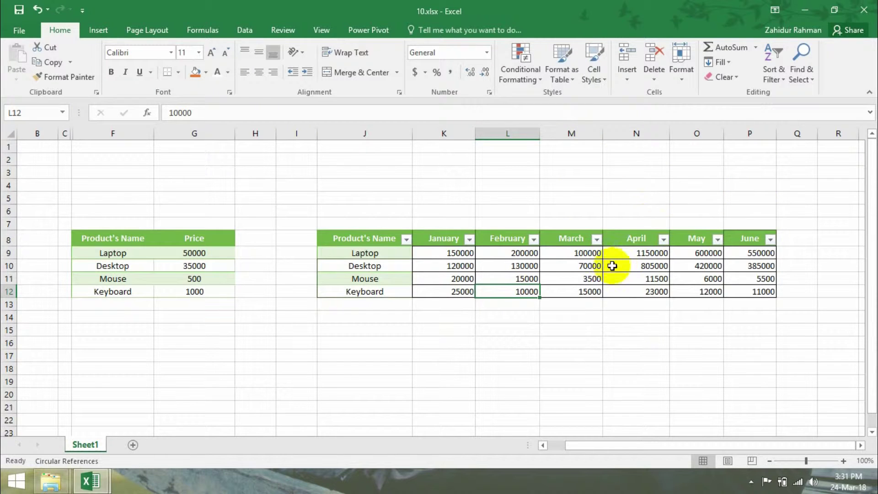
- Select the January–June sales figures K9:P12
click(527, 75)
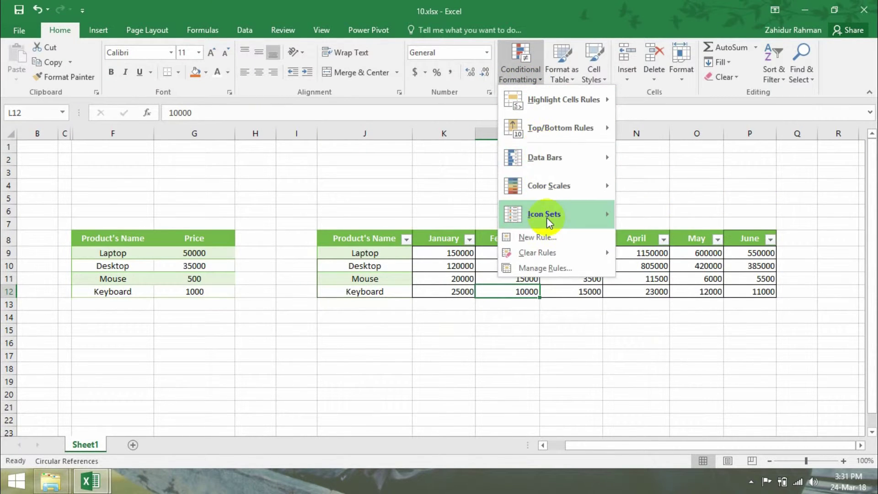
click(488, 294)
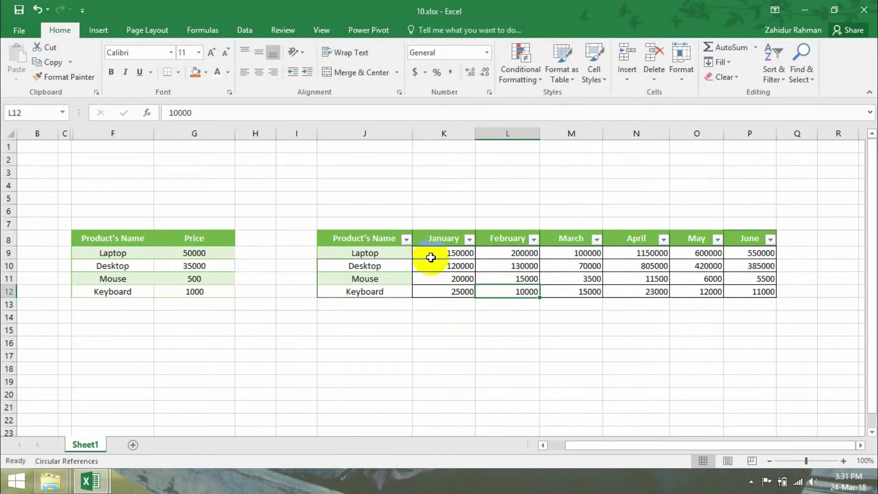
drag(441, 252, 742, 291)
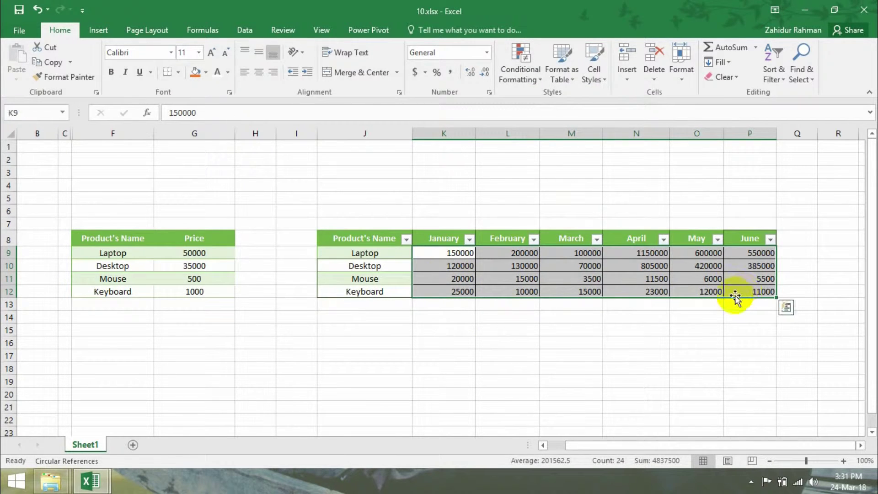
- Highlight values greater than 100000 in light red with dark red text, then check L10
click(532, 76)
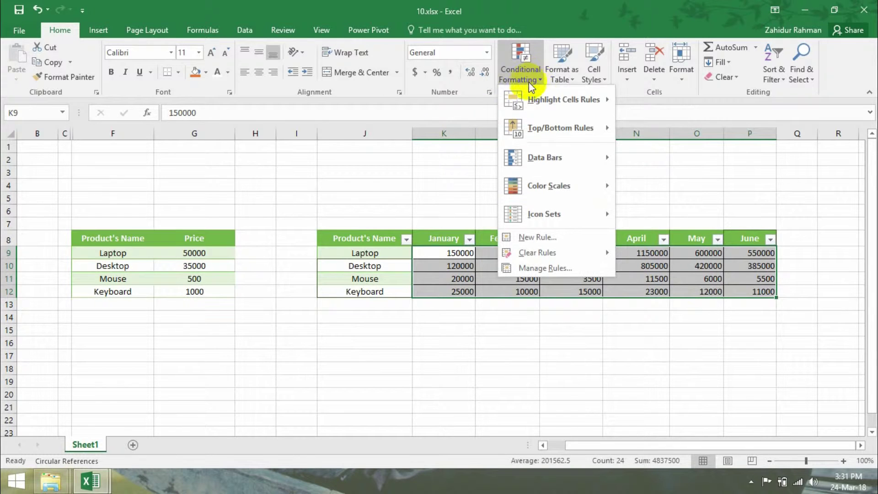
mouse_move(544, 100)
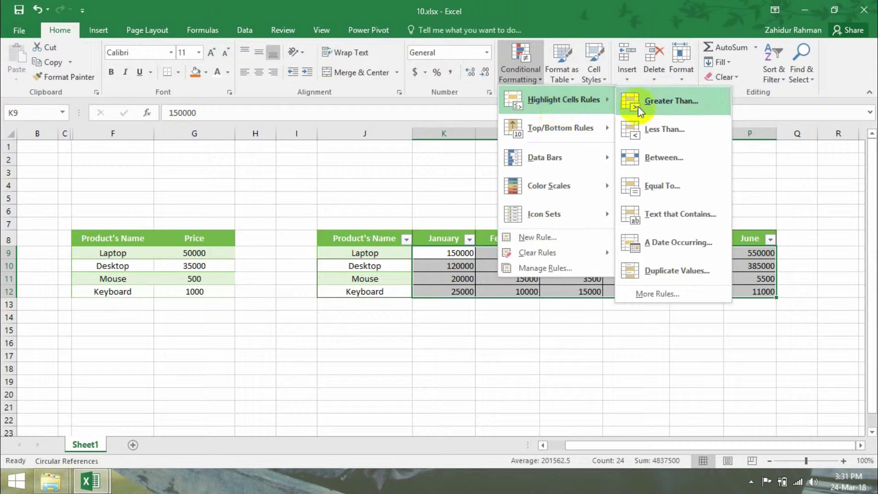
click(656, 102)
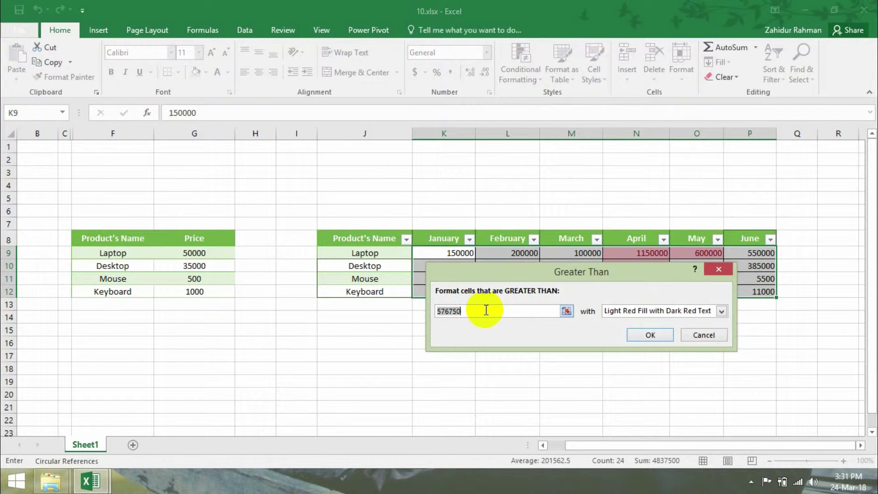
text(1000)
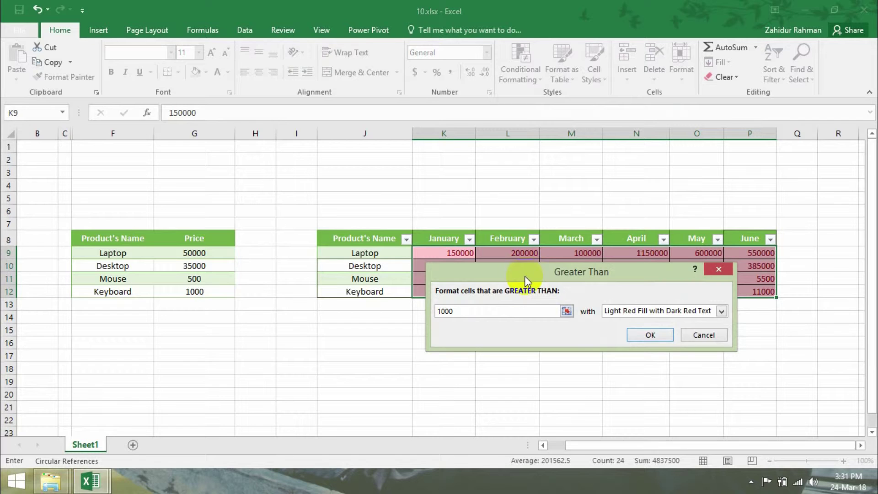
drag(524, 276, 519, 341)
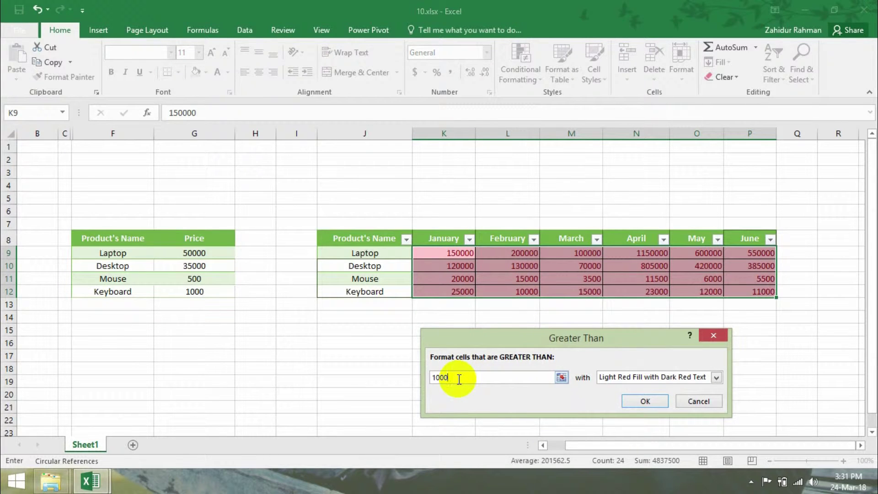
text(0000)
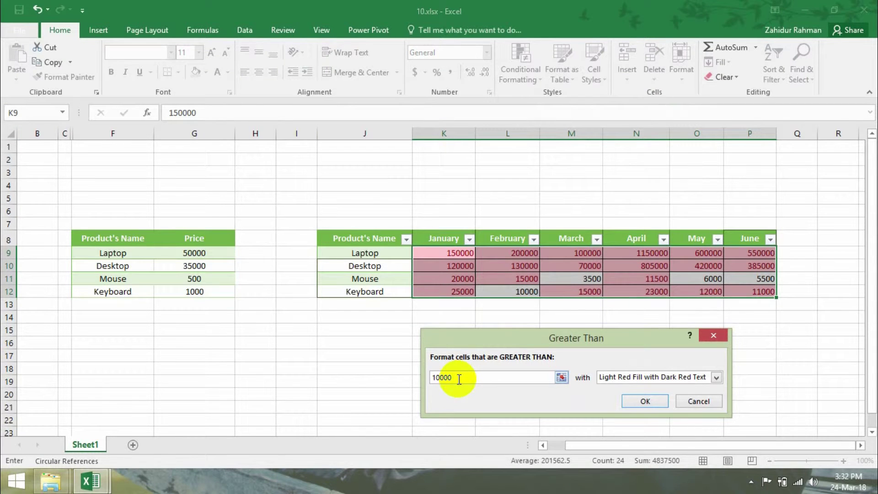
text(0)
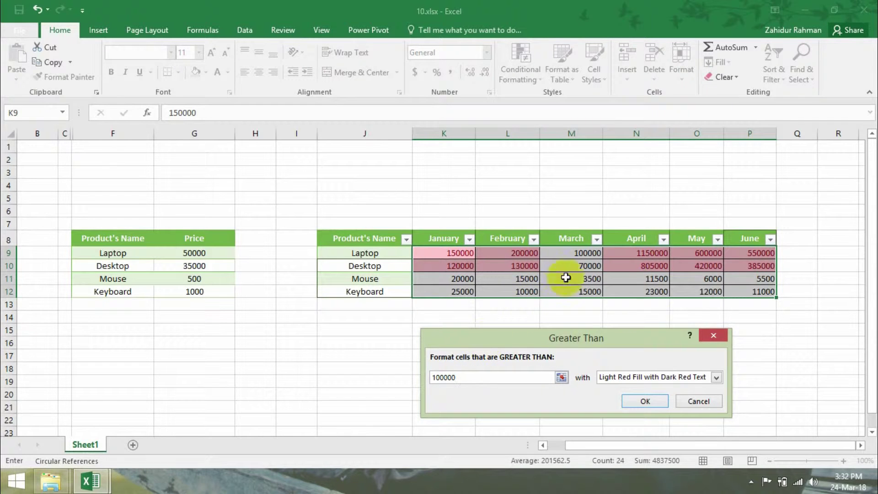
text(0)
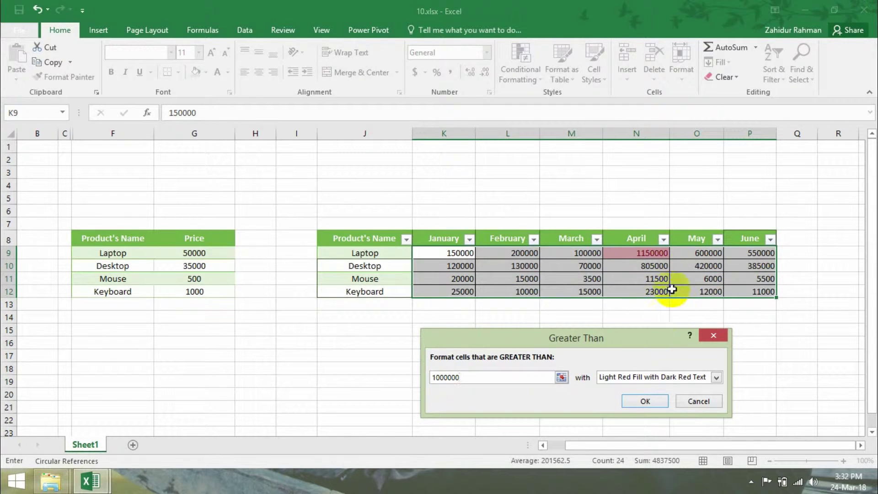
key(BackSpace)
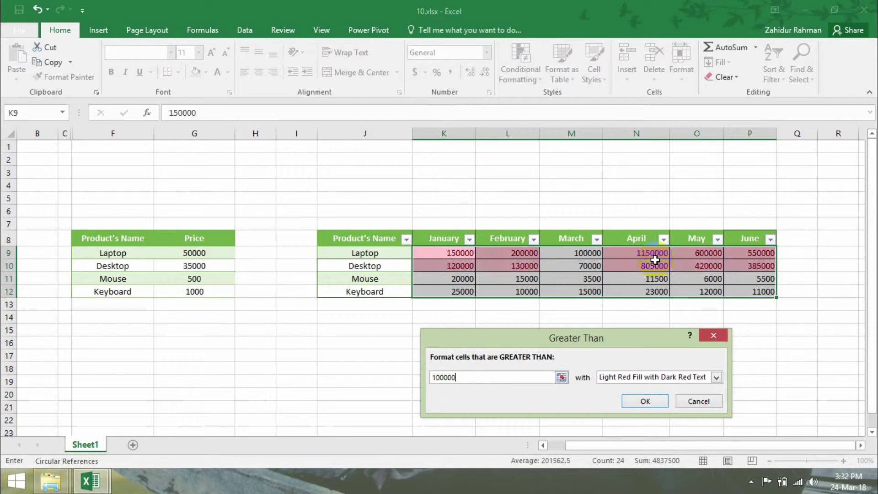
click(639, 396)
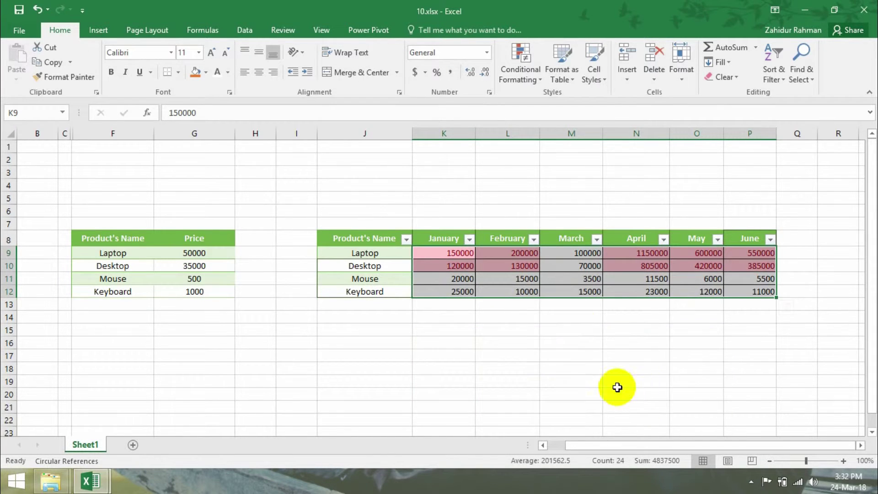
click(566, 291)
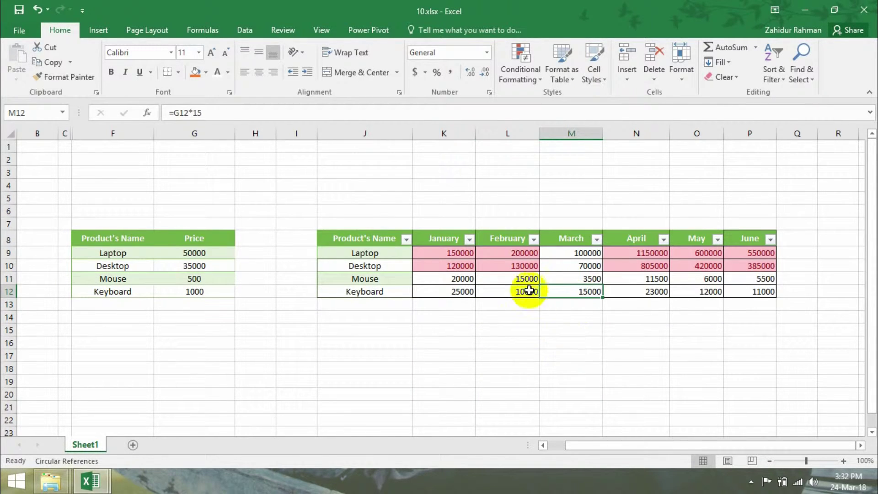
click(519, 265)
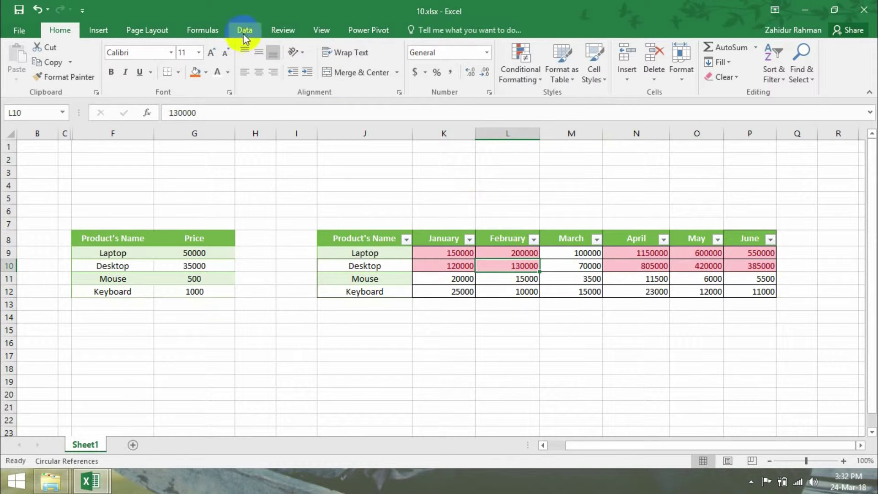
- Undo the greater-than highlighting and reselect K9:P12
click(36, 11)
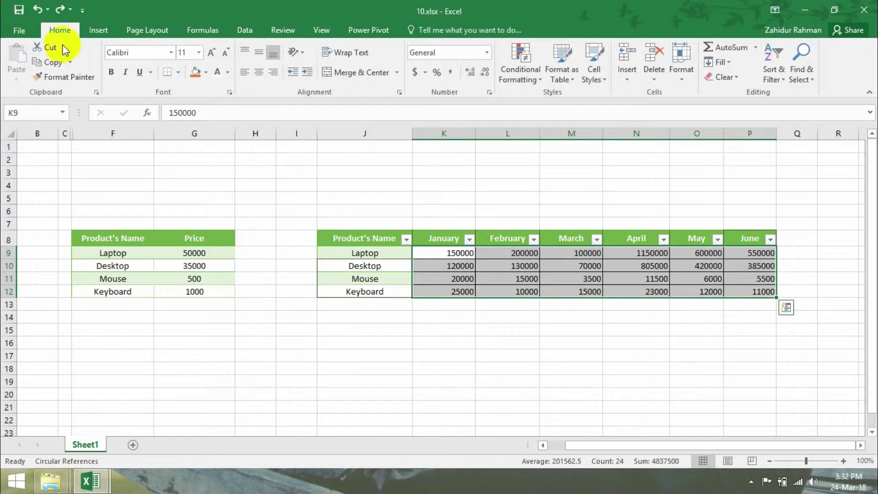
click(512, 253)
drag(456, 253, 738, 292)
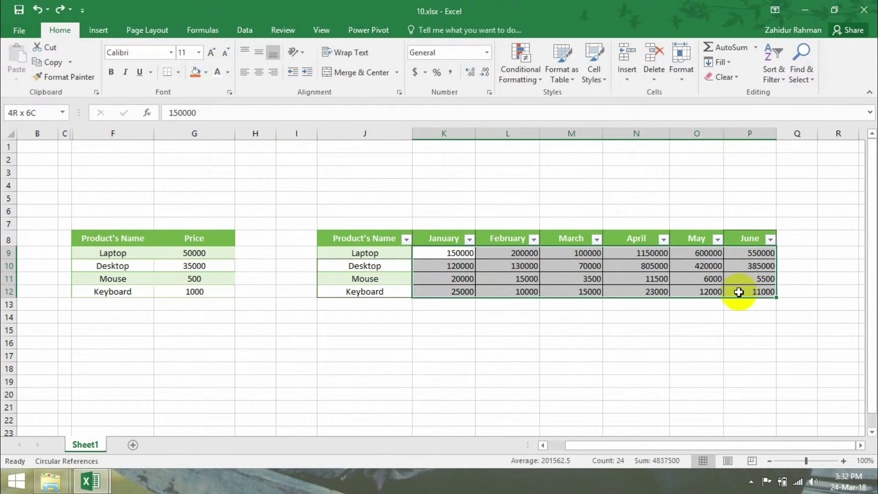
- Apply a Less Than 4000 highlight rule to the sales figures, then undo it
click(539, 76)
mouse_move(549, 103)
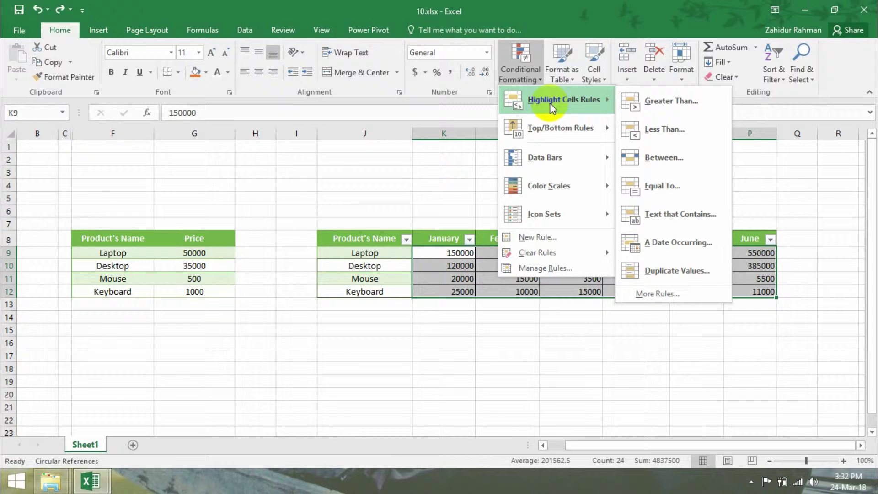
click(677, 131)
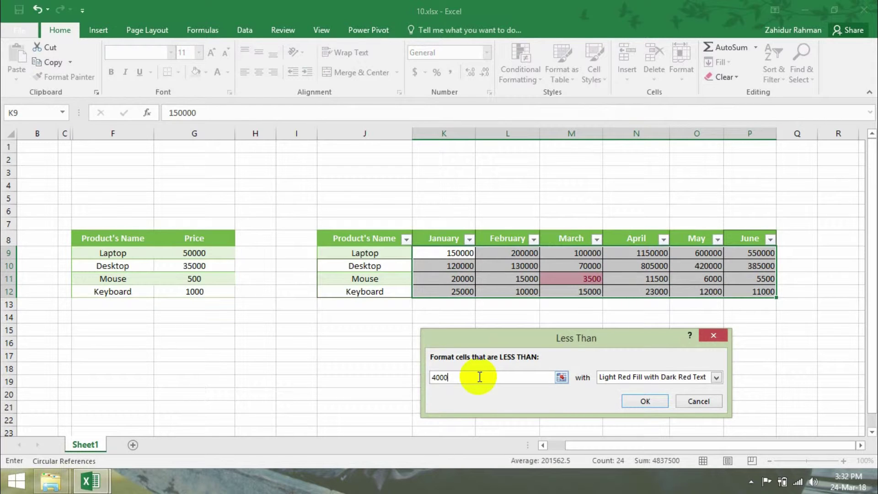
click(644, 399)
click(36, 10)
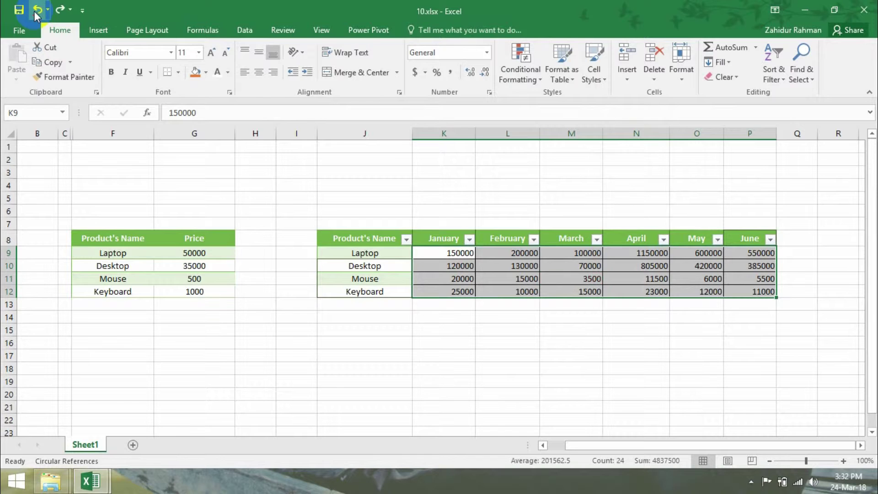
click(524, 75)
- Highlight sales between 10000 and 100000 in light red with dark red text
mouse_move(569, 95)
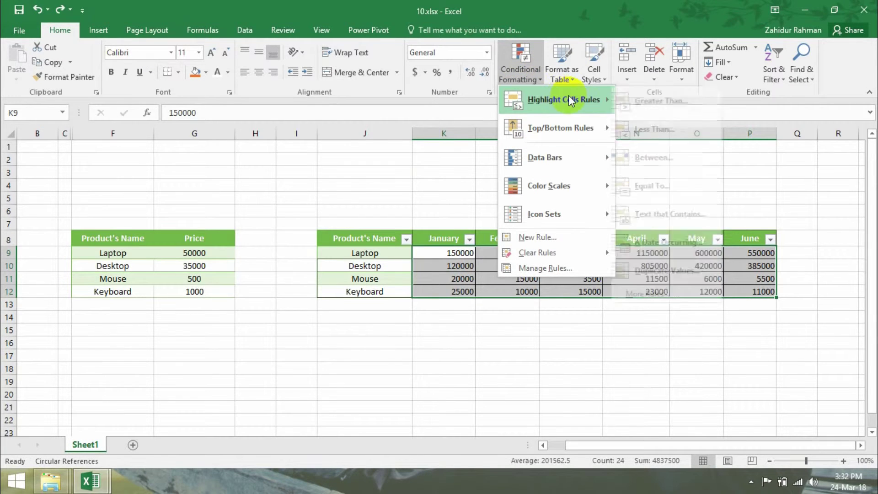
click(664, 159)
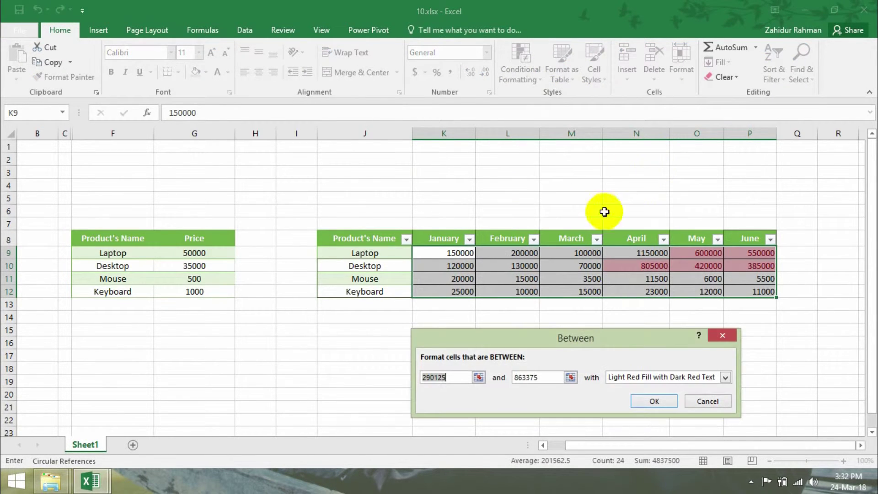
click(458, 374)
text(10000)
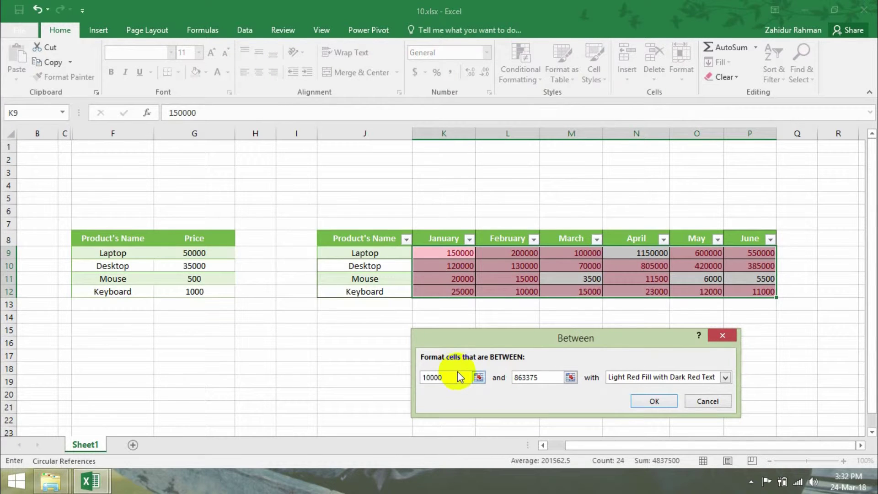
drag(543, 377, 492, 380)
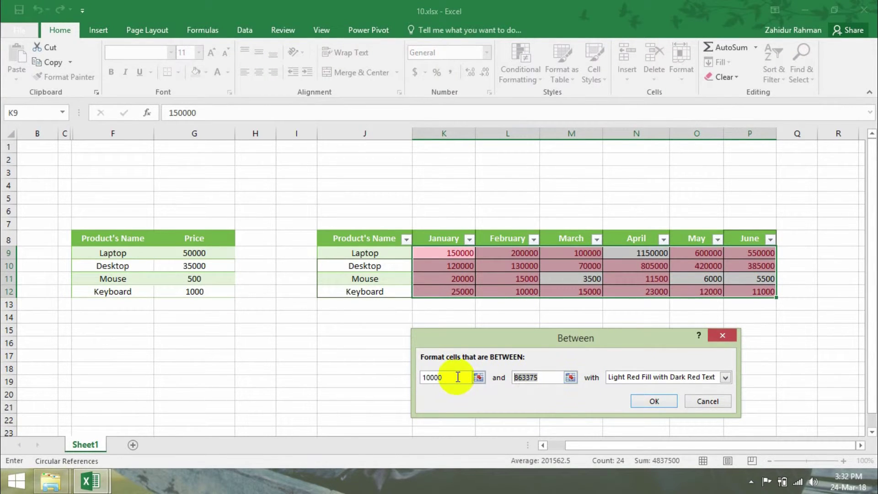
text(100000)
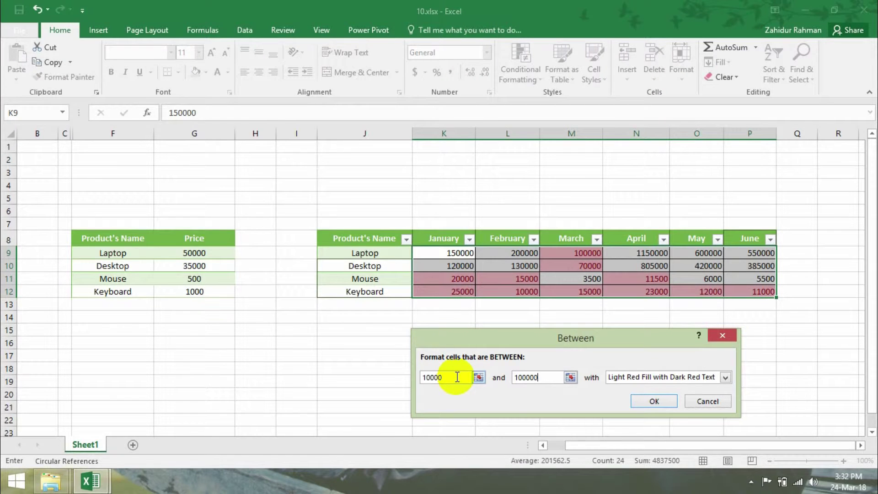
click(657, 401)
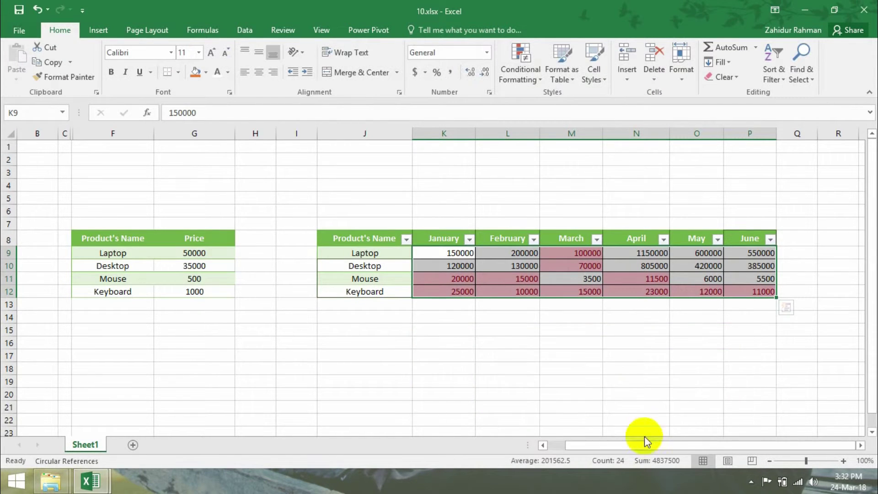
- Inspect the highlighted April and May figures and cells N12, M12 and L12
click(637, 371)
click(661, 278)
drag(666, 280, 704, 293)
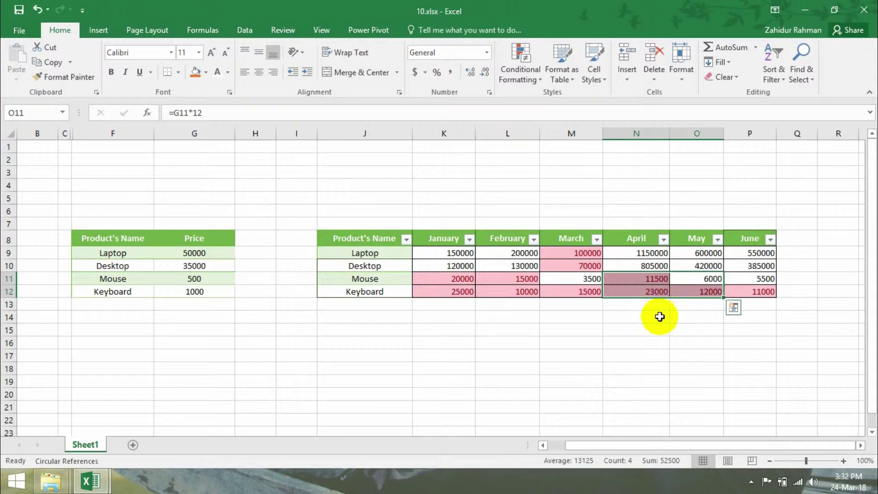
click(631, 343)
click(645, 287)
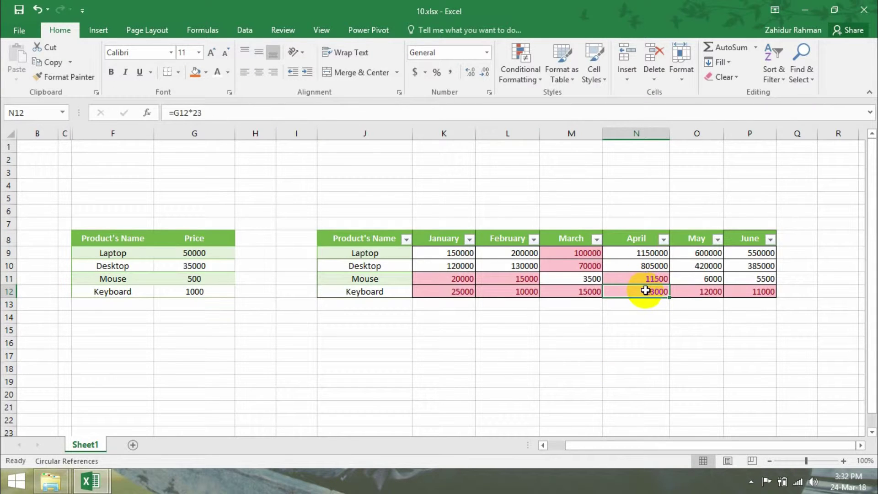
click(551, 294)
click(502, 295)
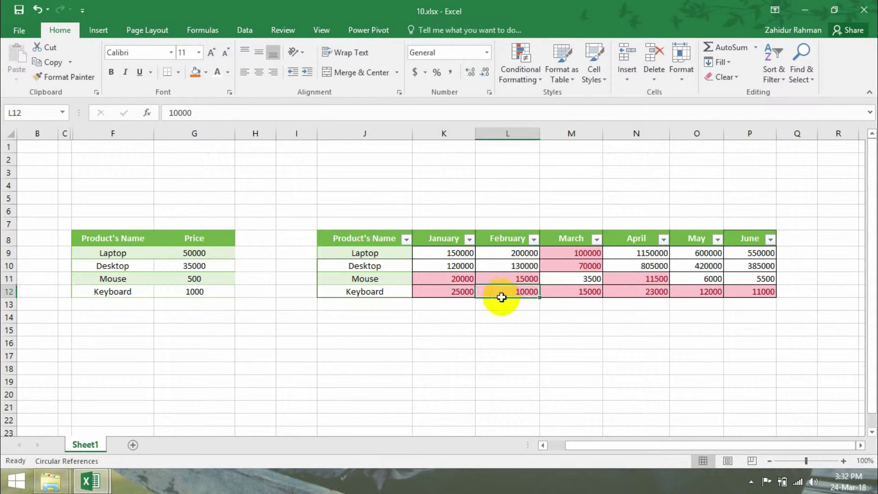
drag(505, 329, 507, 343)
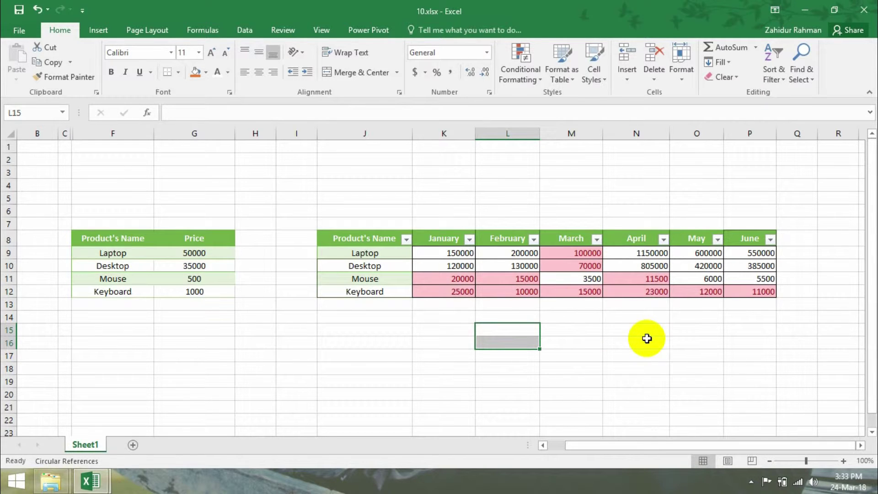
- Undo the between highlighting and select K9:P12
click(36, 9)
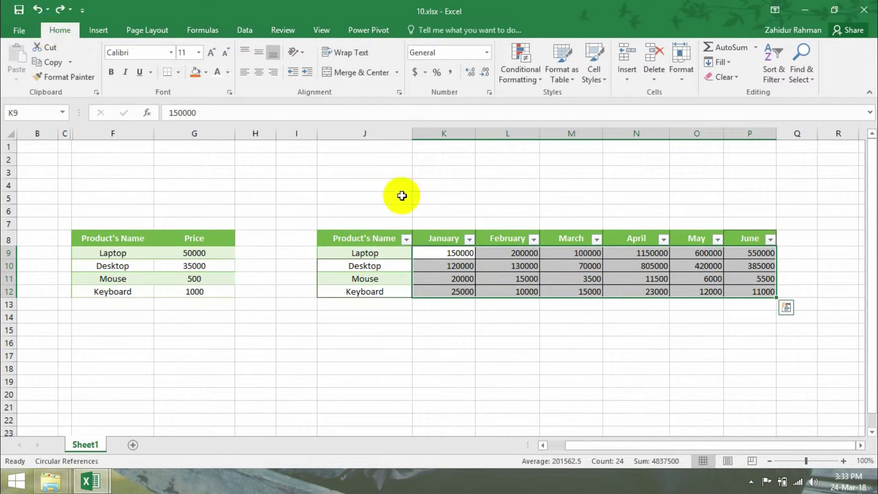
click(430, 251)
drag(430, 251, 764, 293)
- Apply a Top 10 Items highlight to the sales figures, then undo it
click(520, 73)
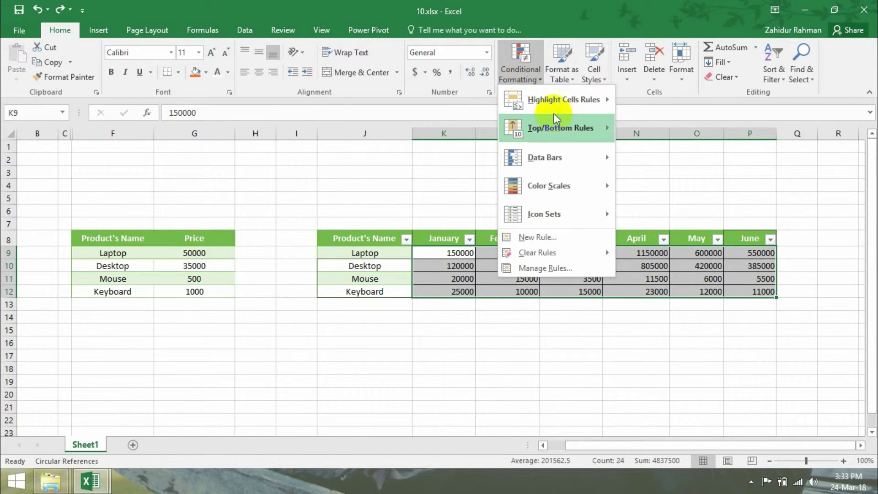
mouse_move(560, 127)
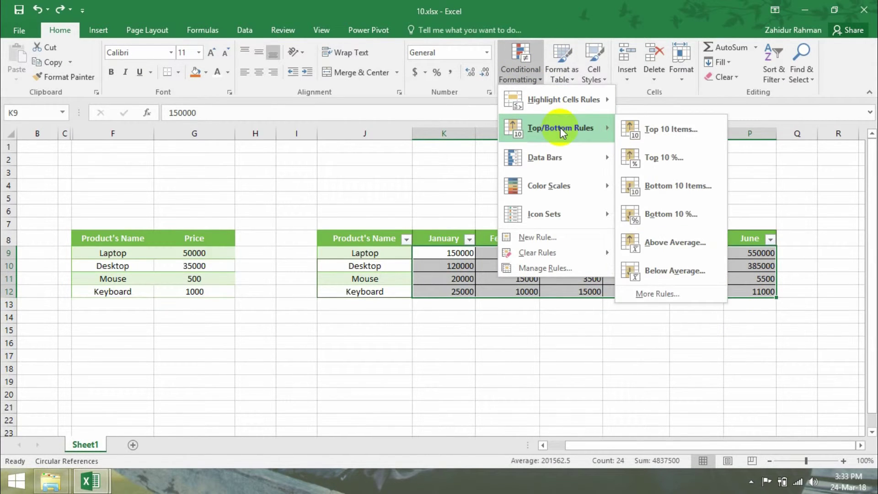
click(657, 129)
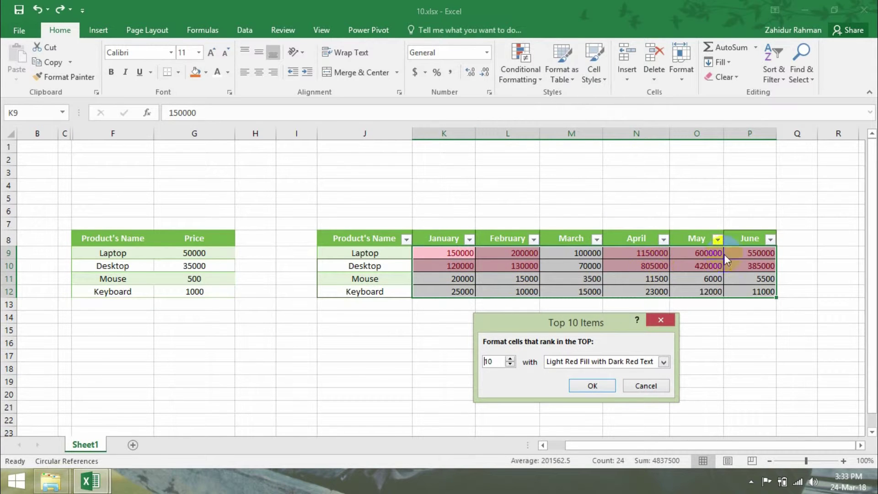
click(592, 385)
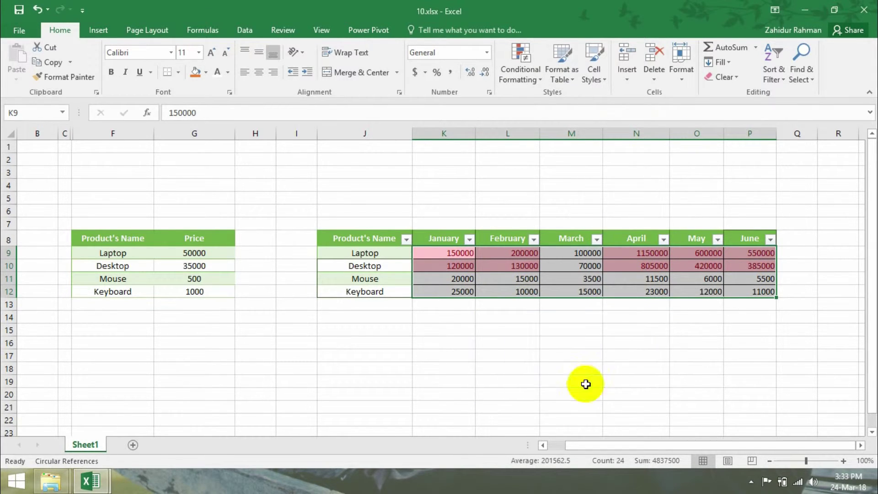
click(612, 302)
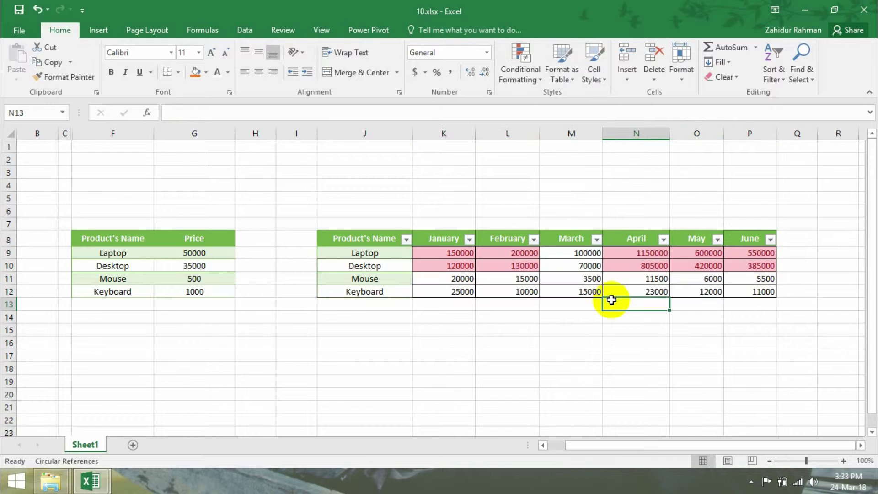
click(37, 10)
- Preview a Bottom 10 Items rule on the sales figures and cancel it
click(540, 66)
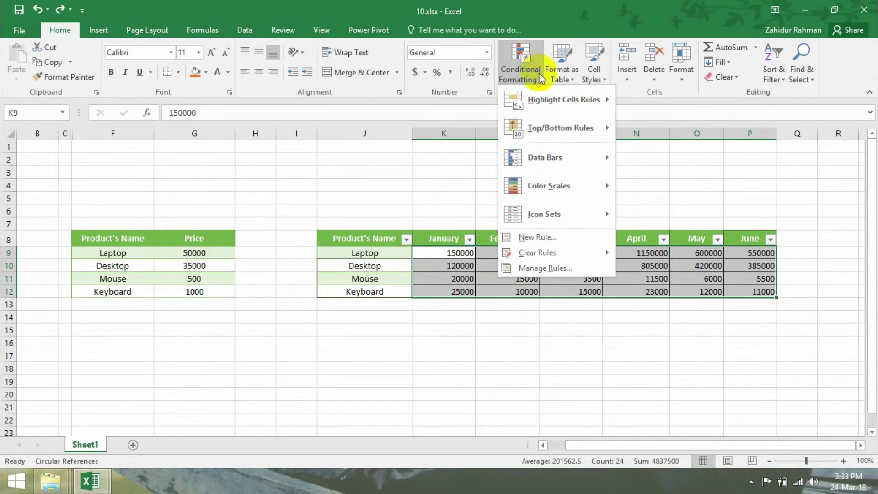
mouse_move(568, 128)
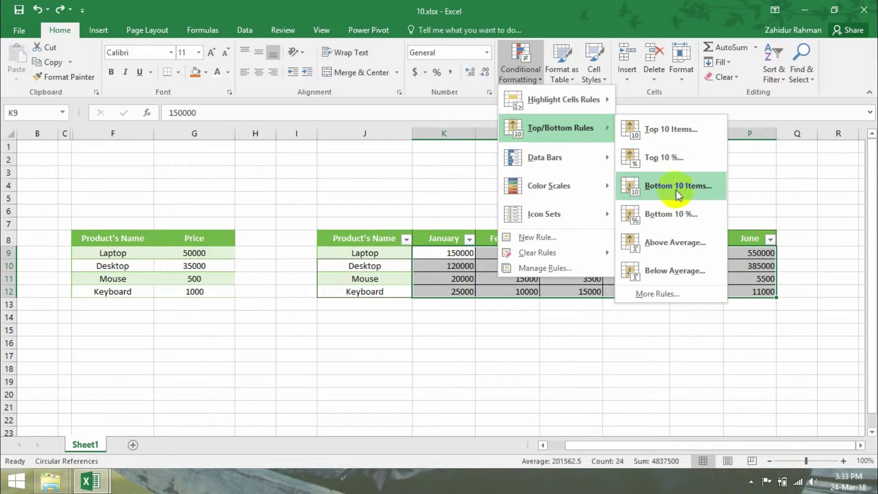
click(676, 189)
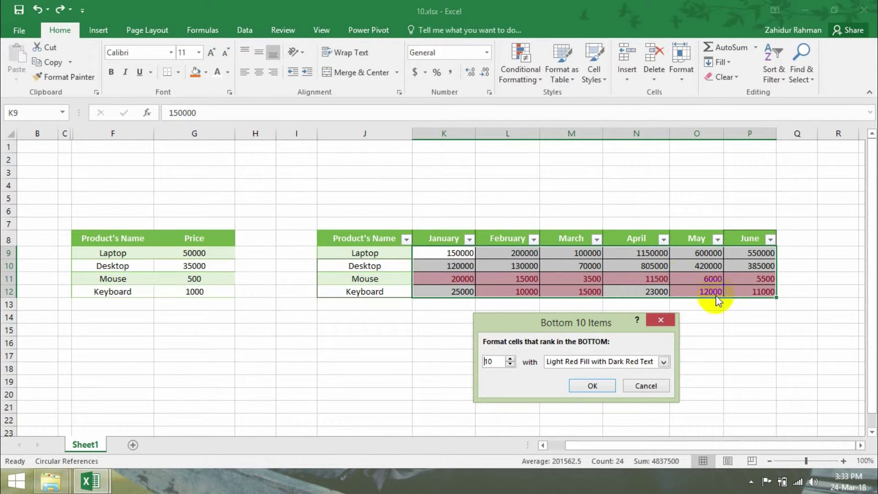
click(645, 385)
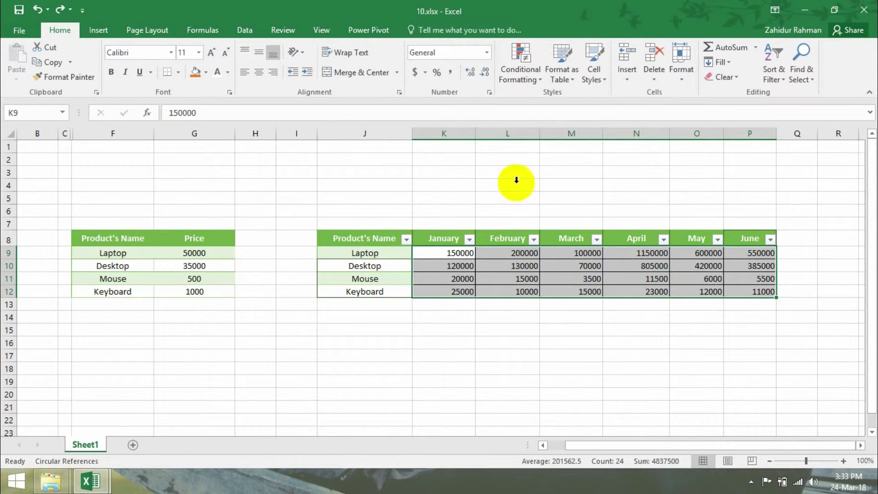
click(512, 70)
mouse_move(554, 156)
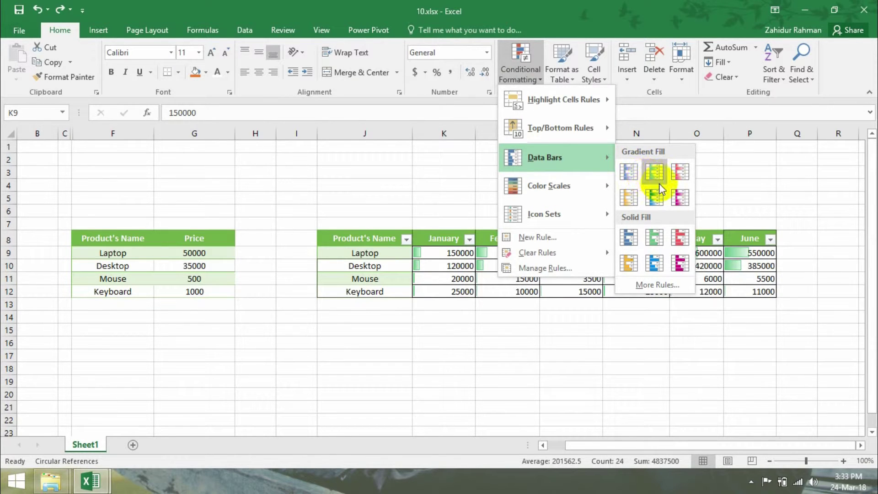
click(666, 241)
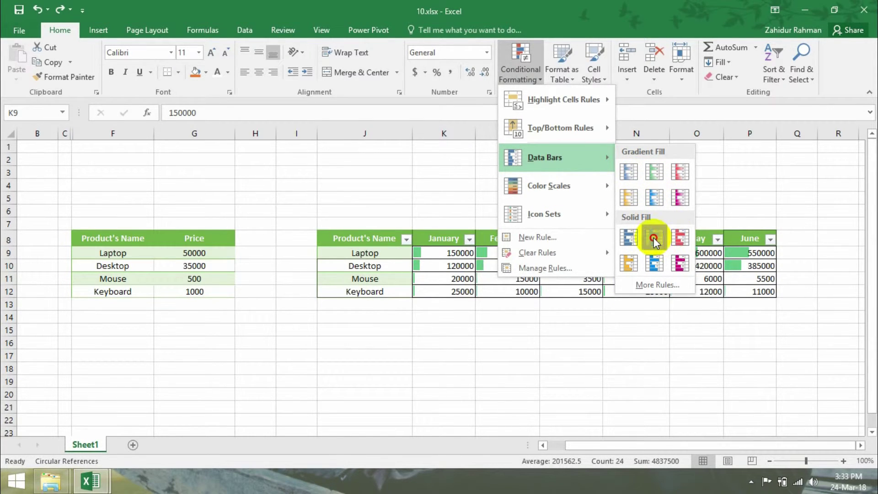
click(517, 329)
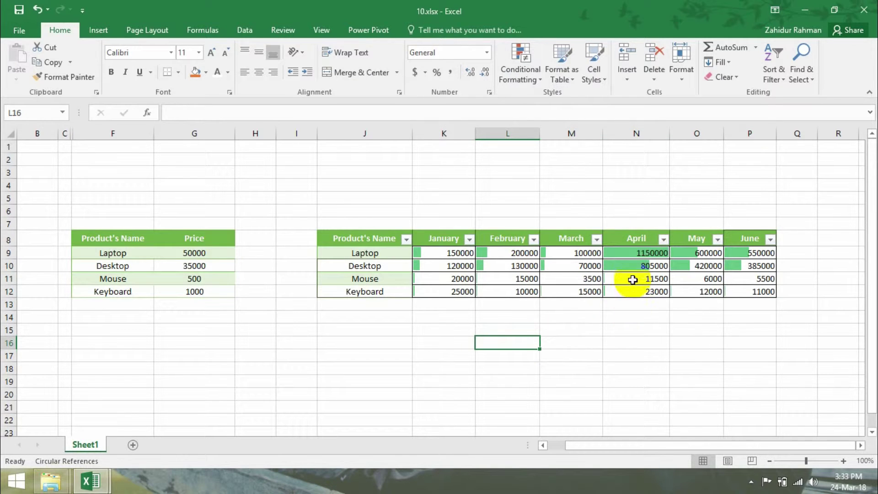
click(637, 254)
drag(642, 268, 634, 267)
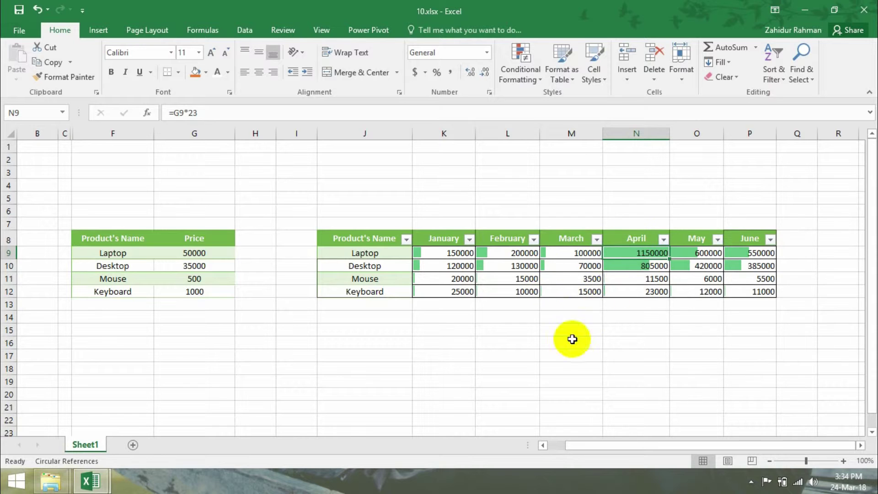
click(37, 10)
click(500, 79)
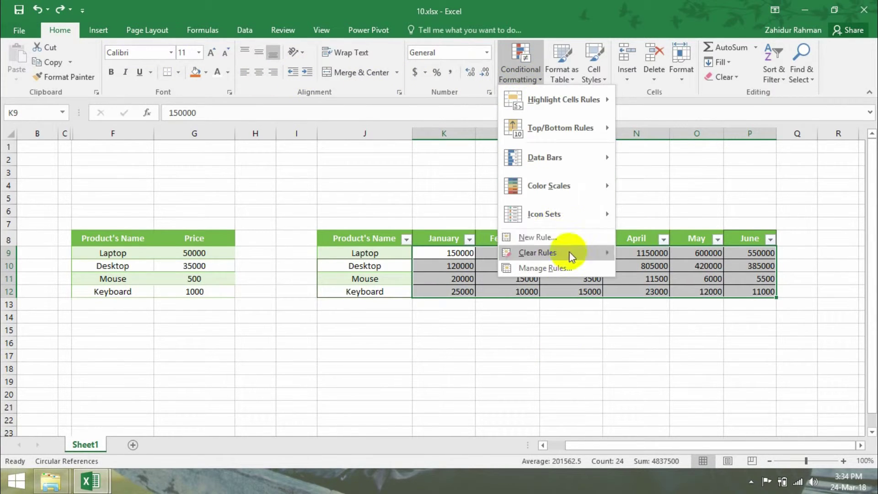
mouse_move(574, 218)
click(544, 307)
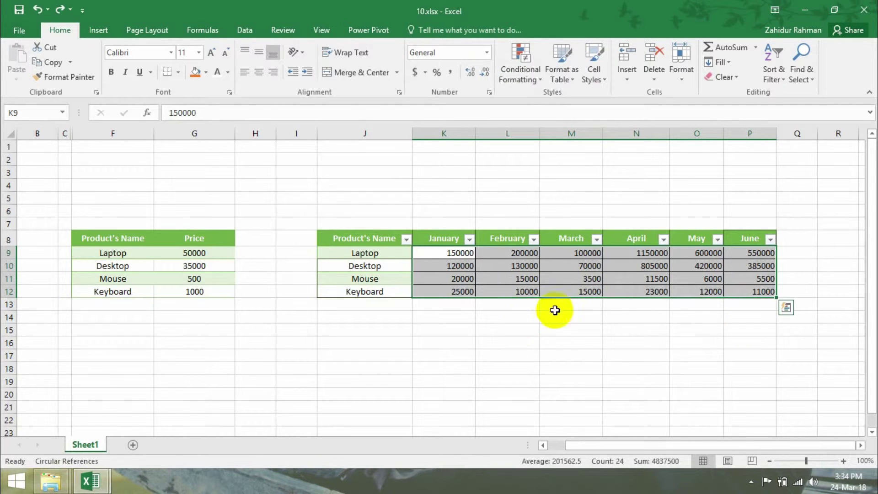
click(576, 264)
drag(574, 251, 585, 293)
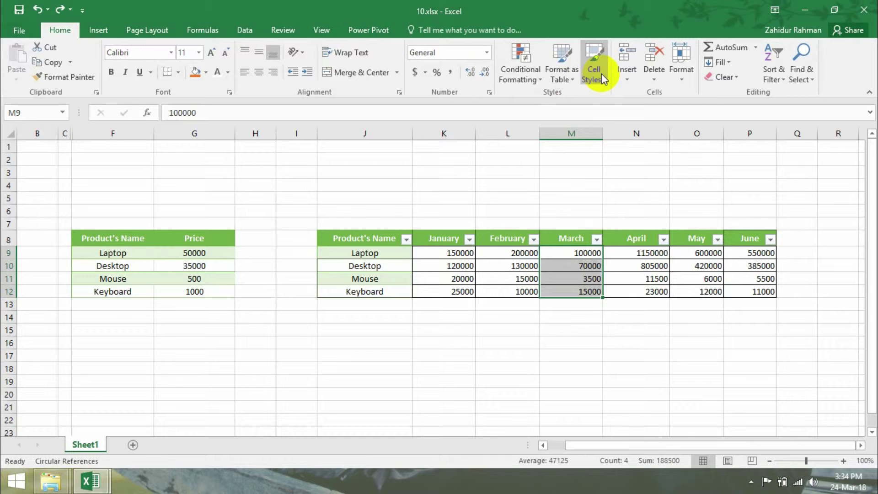
- Apply the 5 Arrows icon set to the March figures, check it, then undo it
click(522, 81)
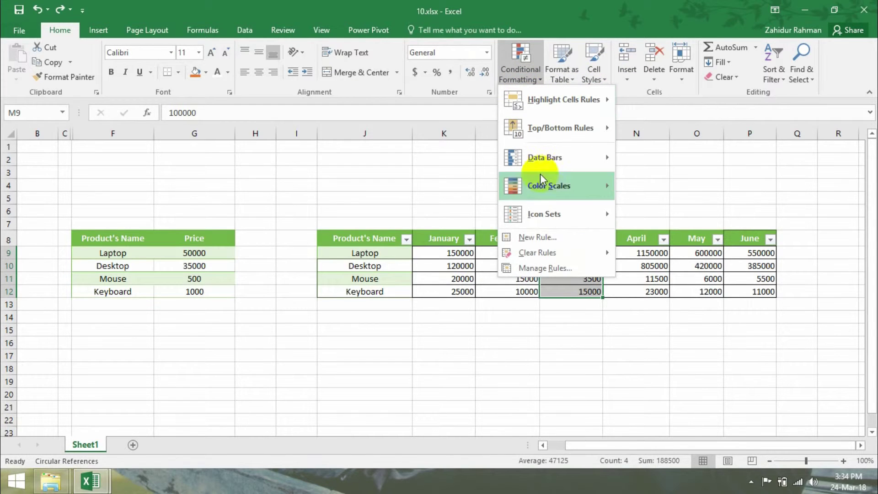
mouse_move(562, 218)
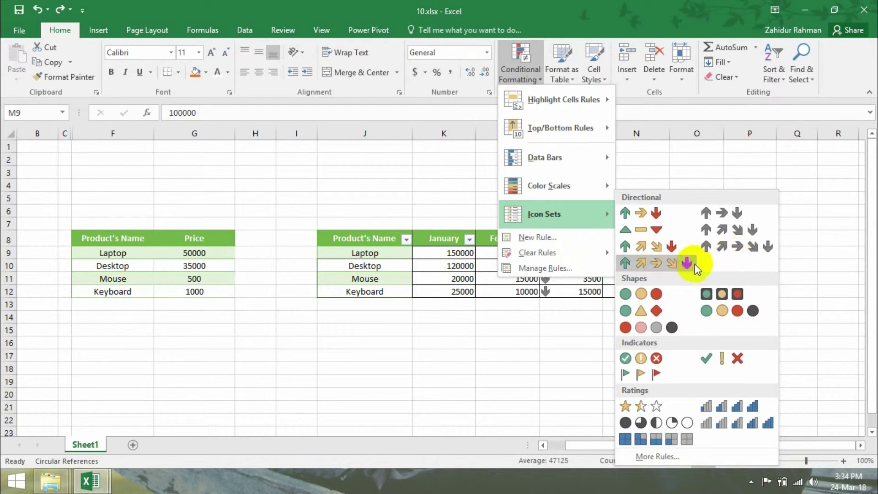
click(638, 264)
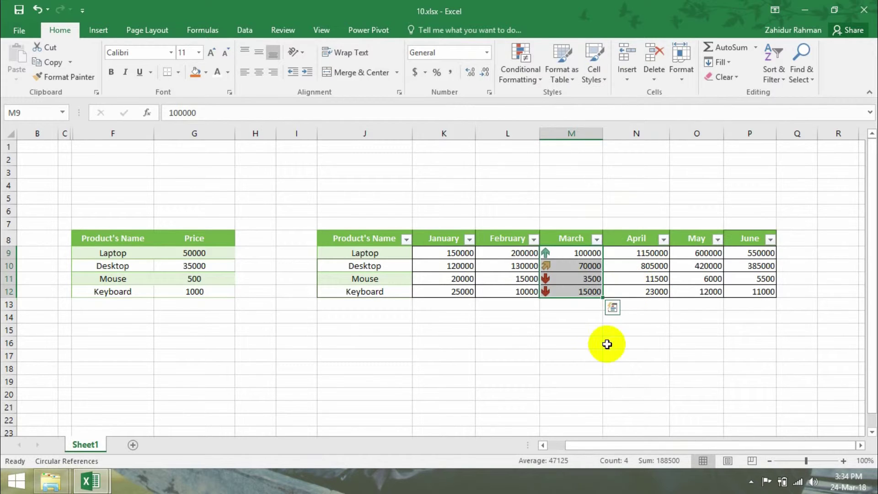
click(570, 311)
click(570, 253)
click(567, 290)
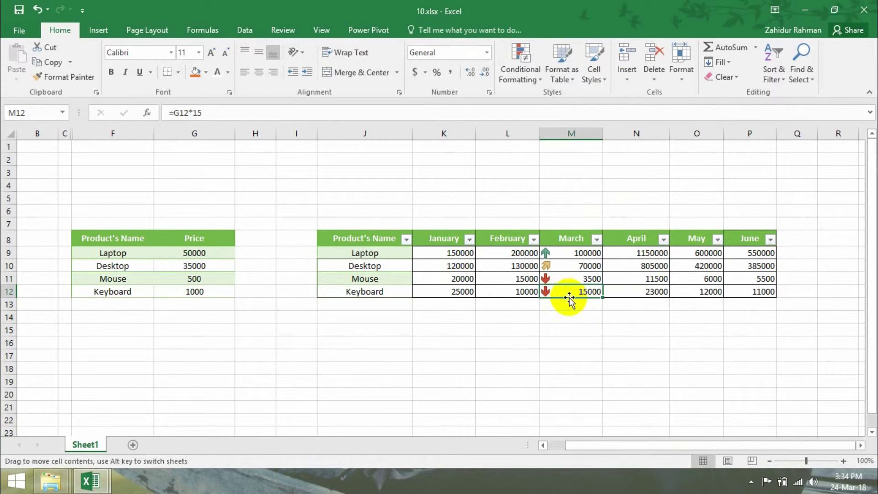
click(36, 10)
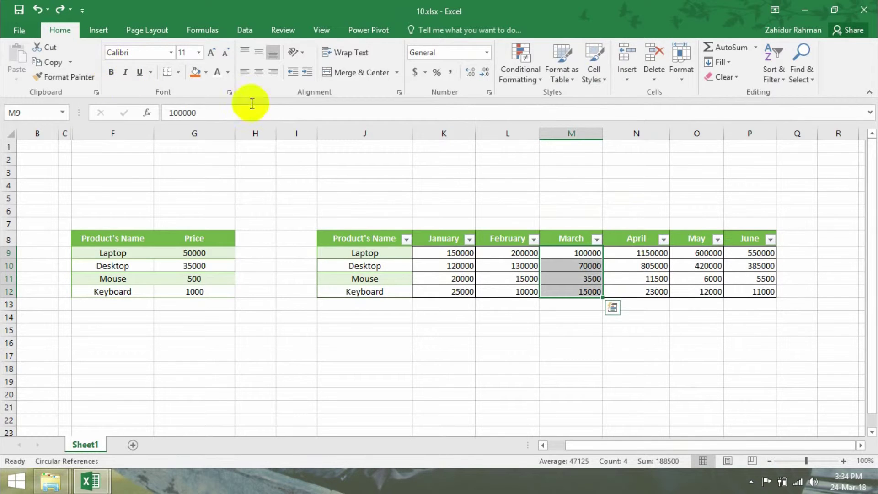
- Apply the Ratings bars icon set to March sales M9:M12
click(514, 87)
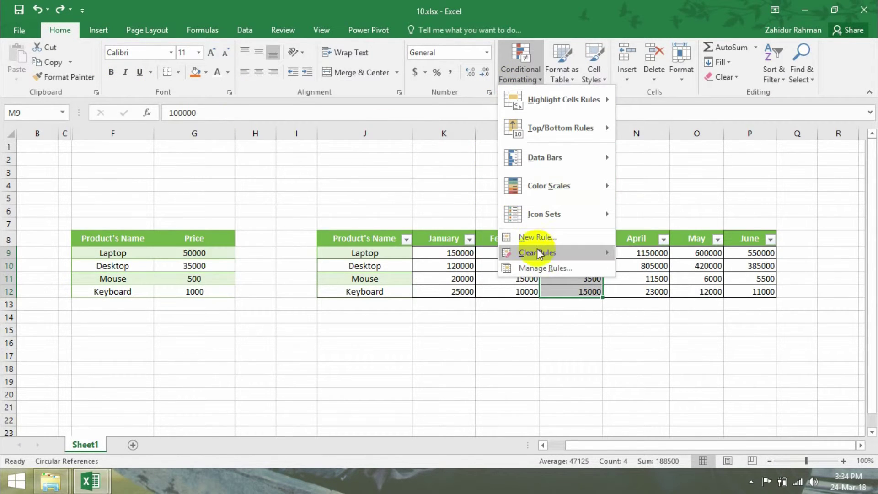
mouse_move(551, 223)
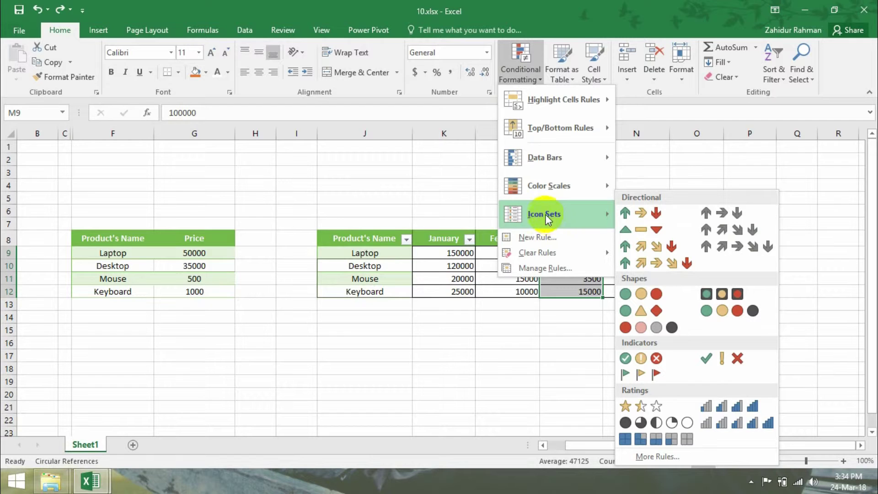
click(737, 414)
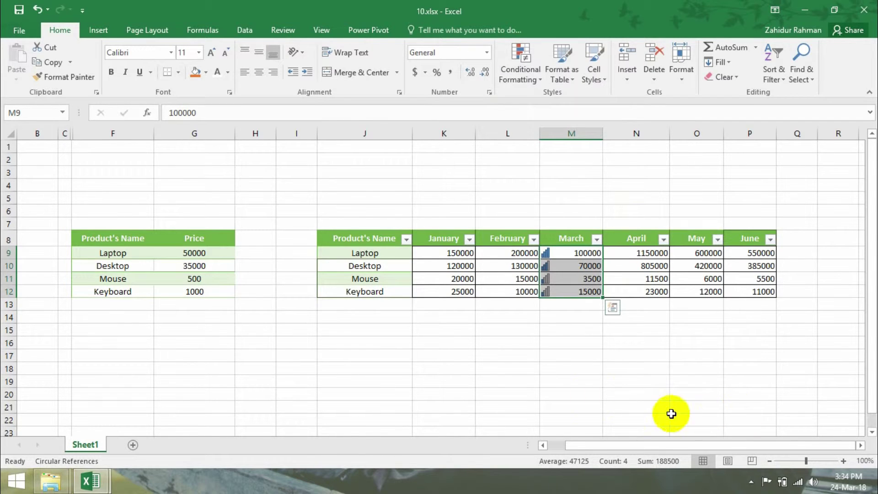
click(549, 366)
click(586, 254)
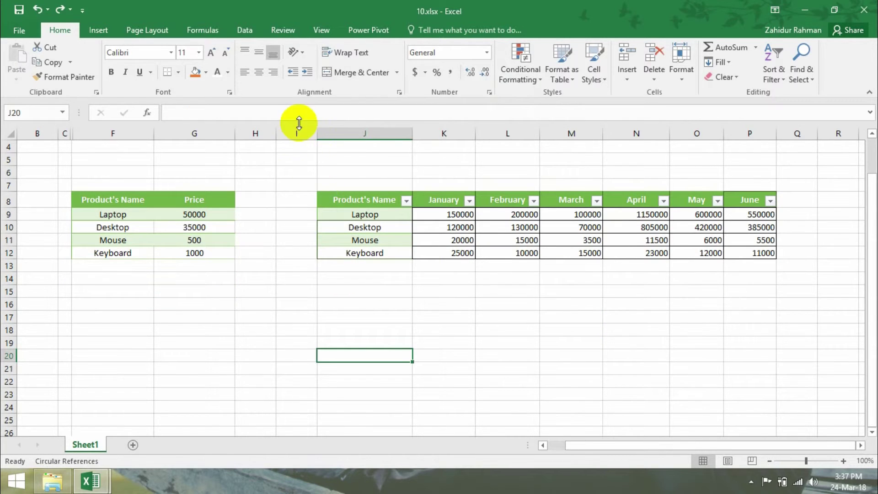
- Insert two blank columns at column I and widen the new column I
click(297, 133)
right_click(297, 133)
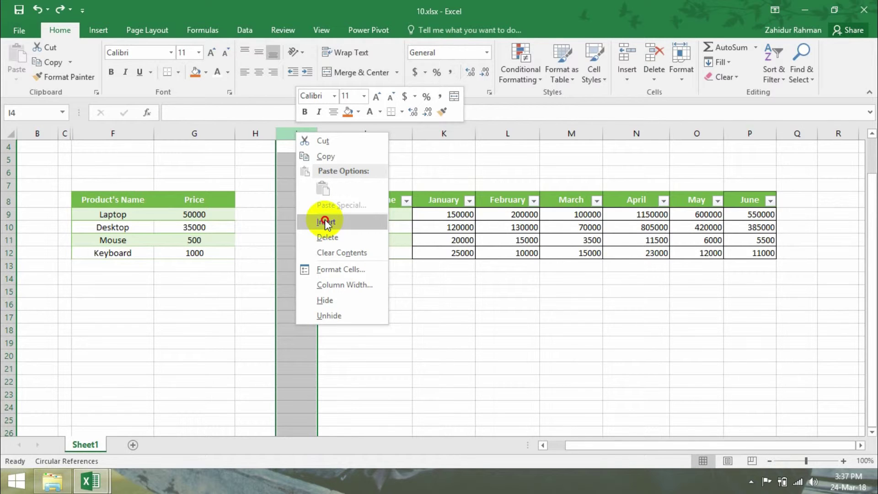
click(325, 222)
right_click(308, 134)
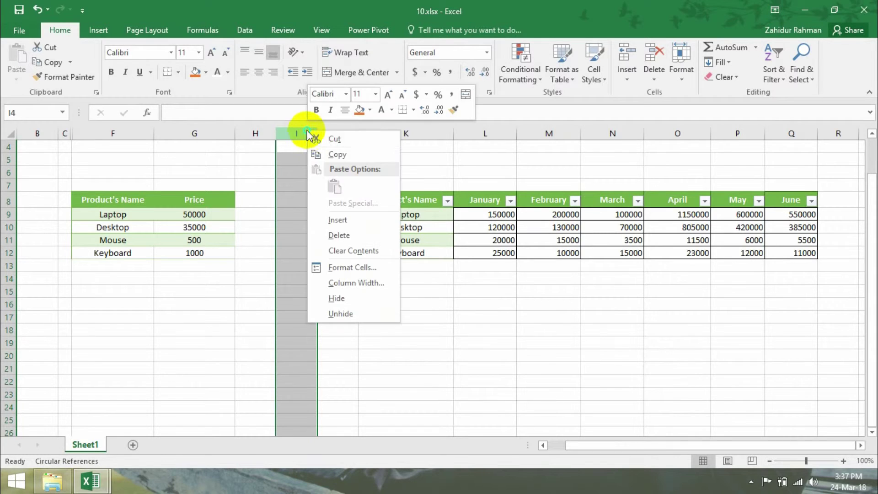
click(343, 219)
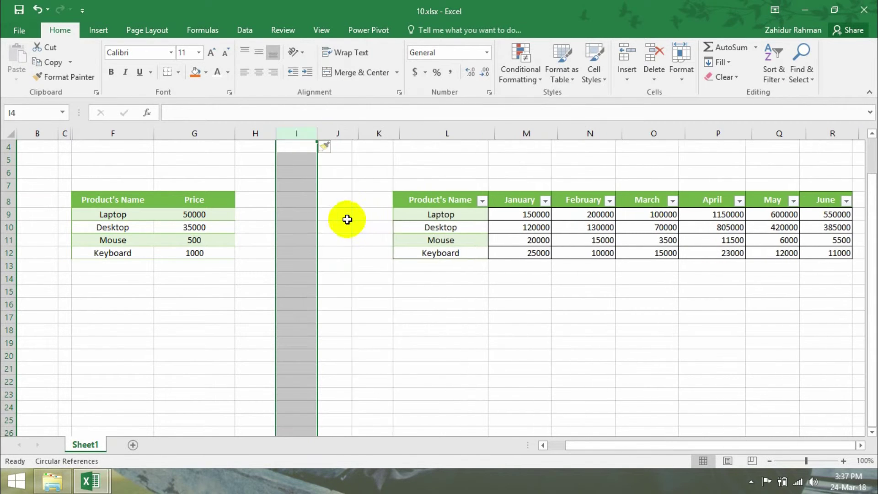
click(305, 213)
drag(315, 133, 455, 133)
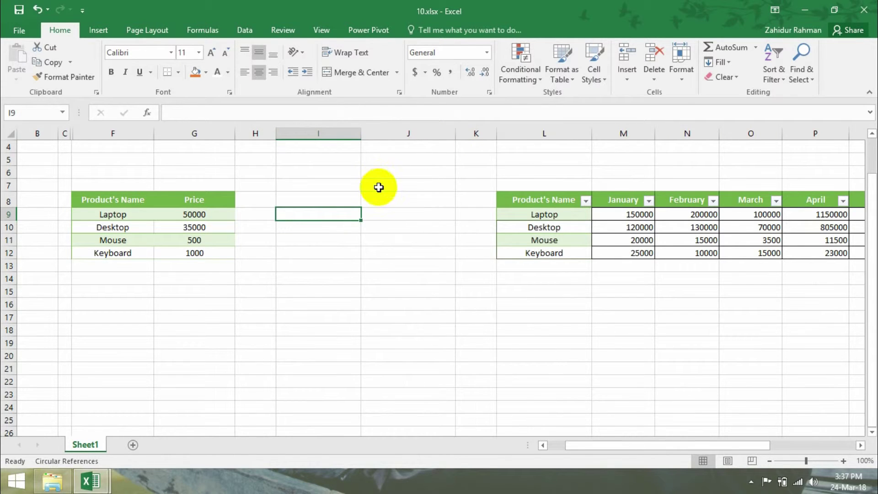
- Paste the three contact names into I8:I10
click(340, 197)
key(ctrl+c)
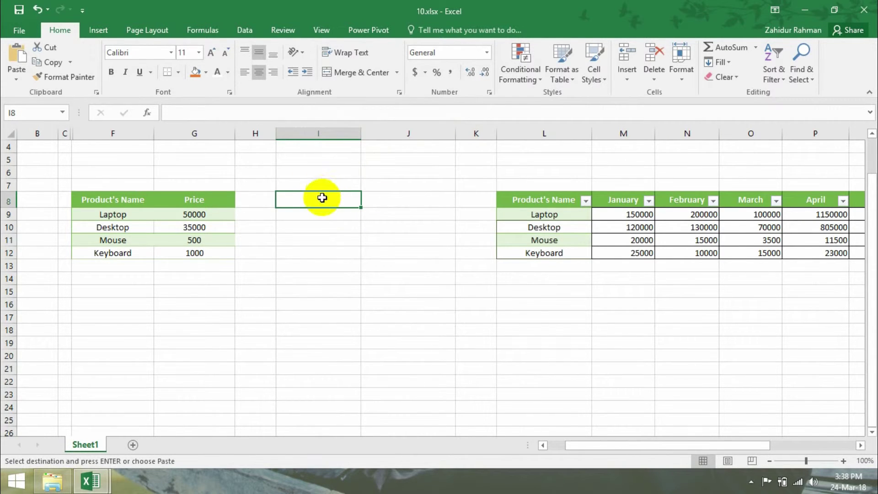
key(ctrl+v)
- Enter three phone numbers starting with 0 in J8:J10 and check their stored values
click(399, 199)
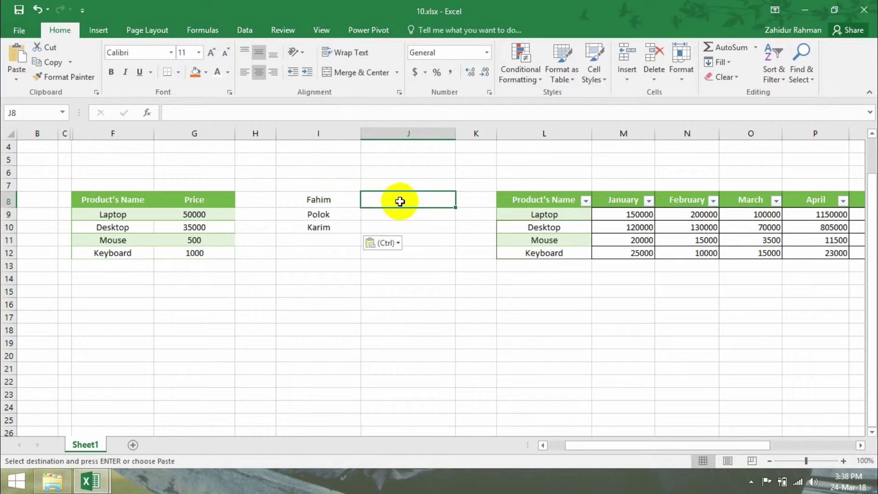
double_click(398, 201)
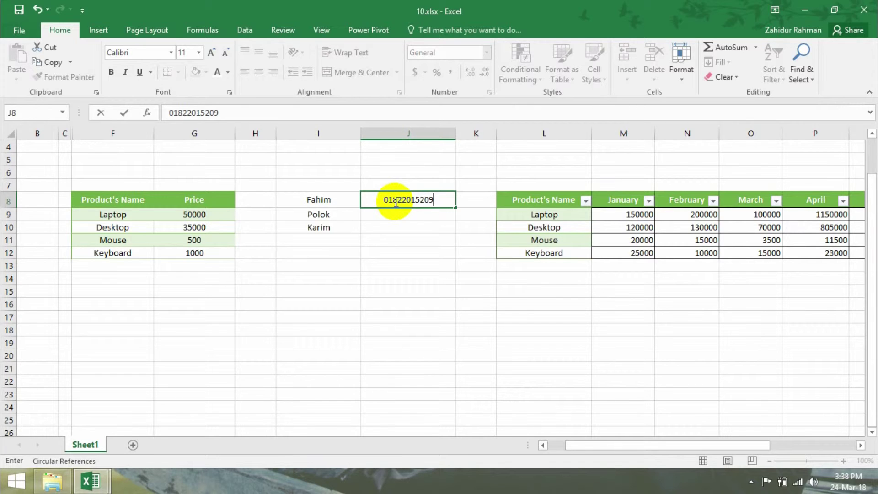
click(400, 211)
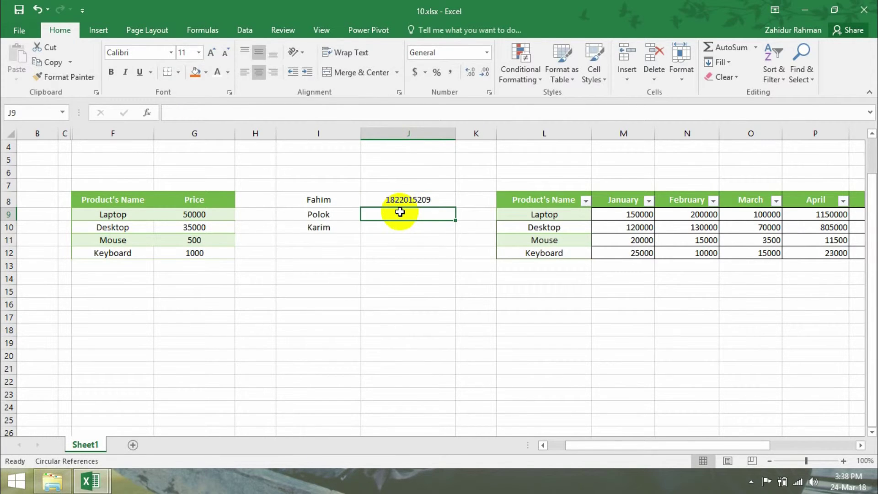
text(0.)
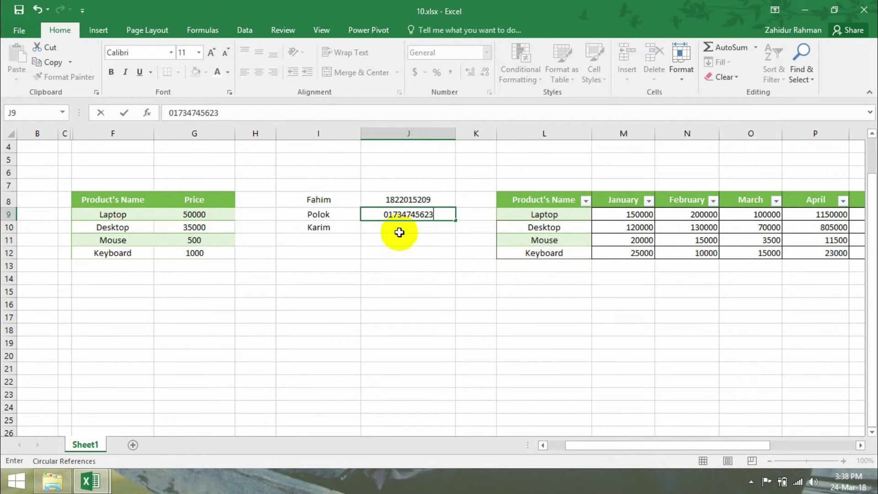
click(401, 229)
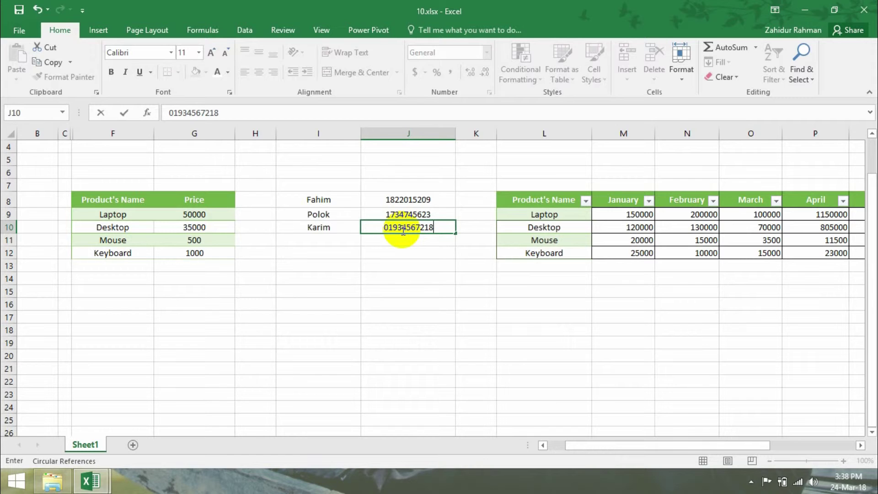
click(406, 265)
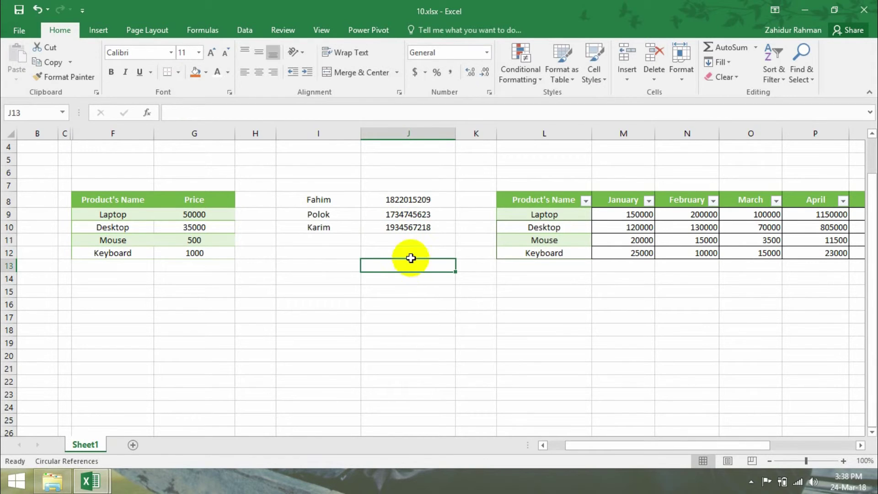
click(399, 201)
click(407, 213)
click(409, 231)
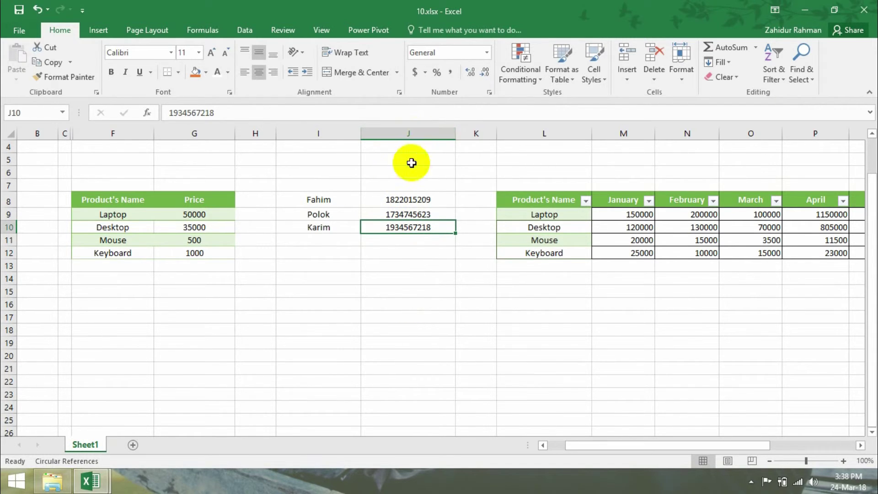
- Apply the Text number format to the phone-number cells J8:J10 through Format Cells
drag(412, 195, 387, 230)
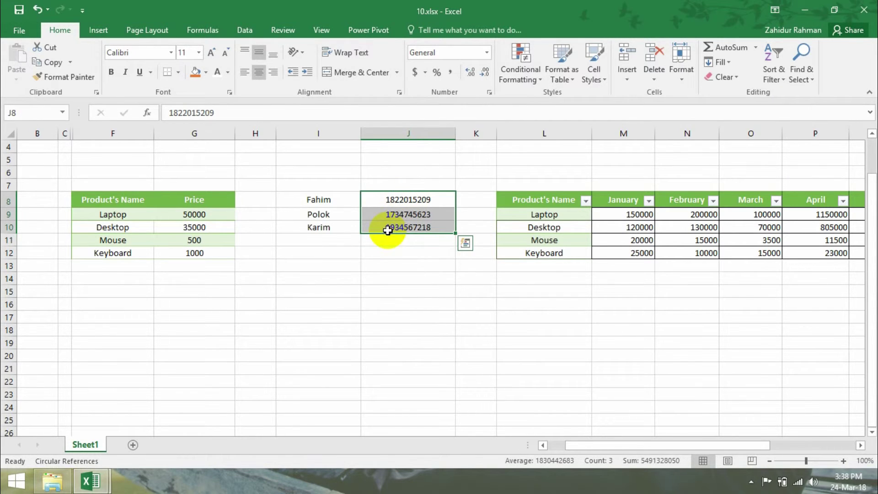
right_click(400, 197)
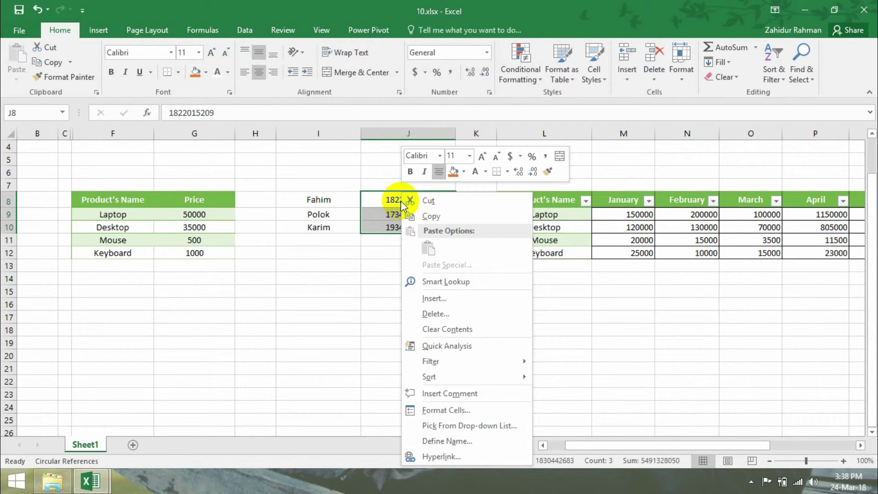
click(447, 410)
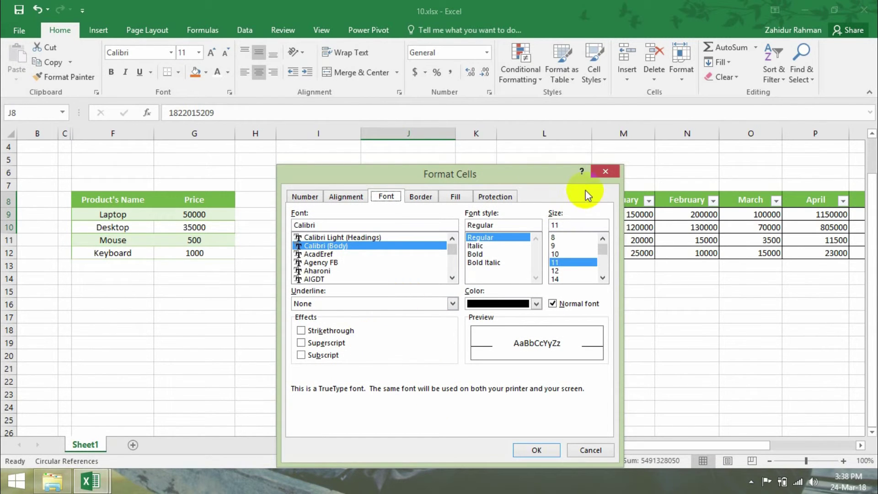
click(310, 198)
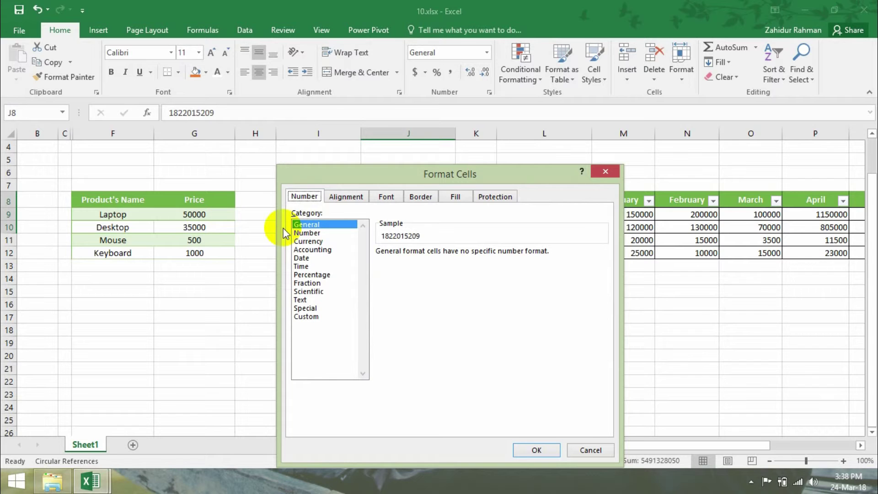
click(301, 299)
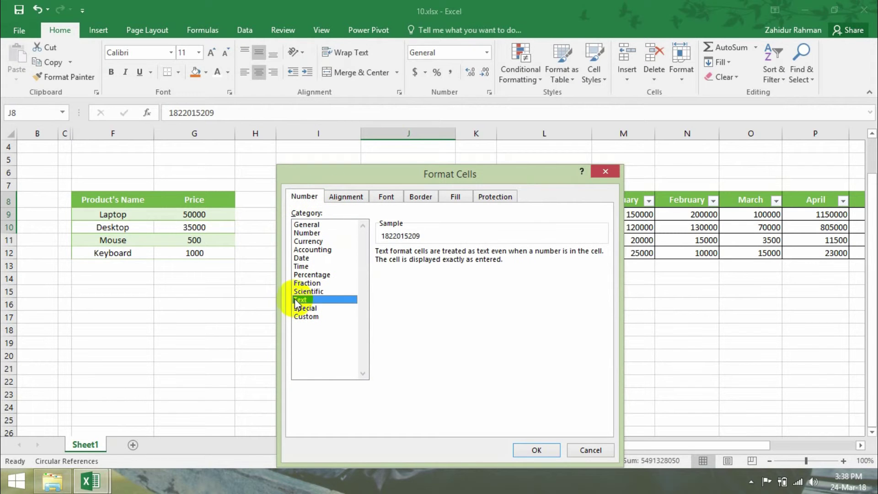
click(537, 451)
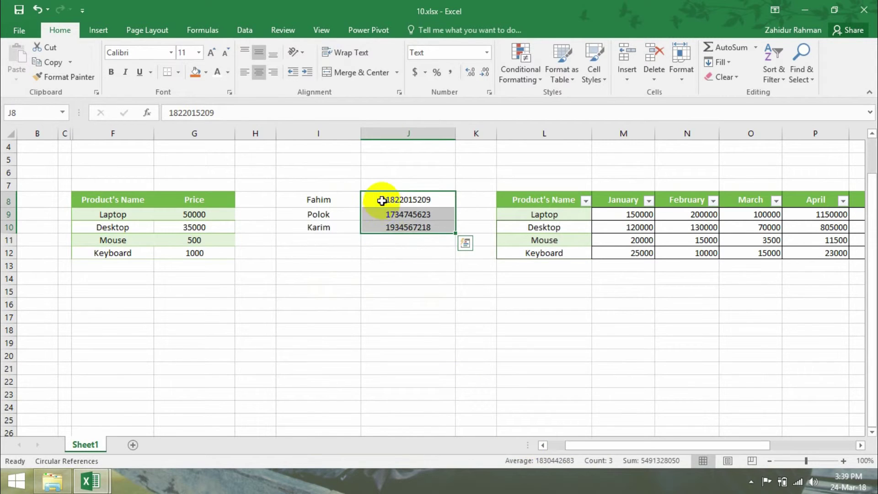
- Re-enter the J8:J10 phone numbers so each keeps its leading 0
double_click(383, 200)
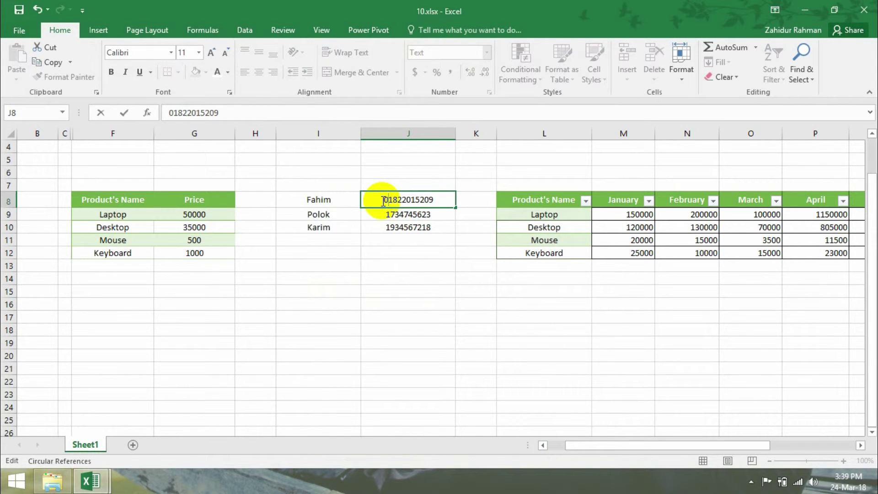
click(385, 214)
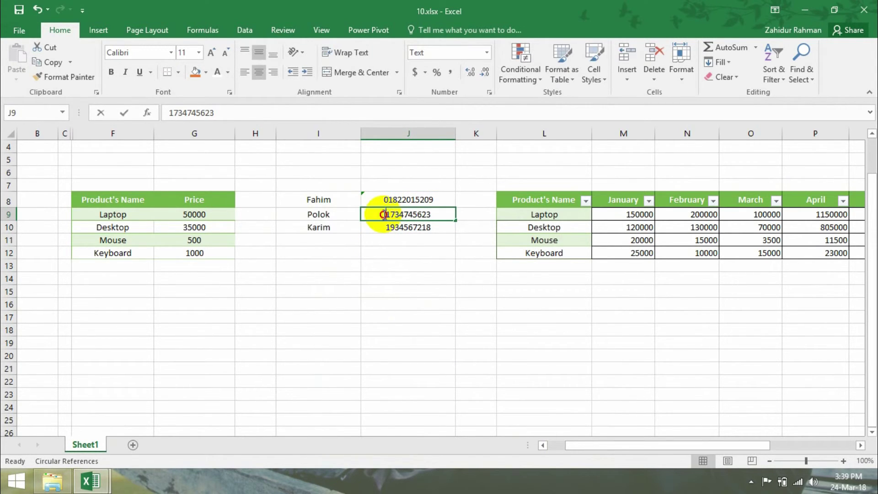
double_click(385, 214)
double_click(381, 227)
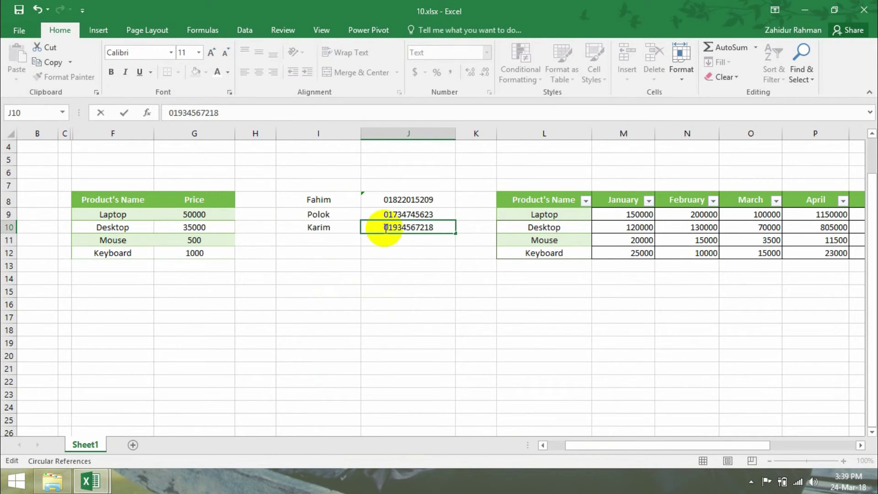
text(0)
click(378, 286)
click(339, 280)
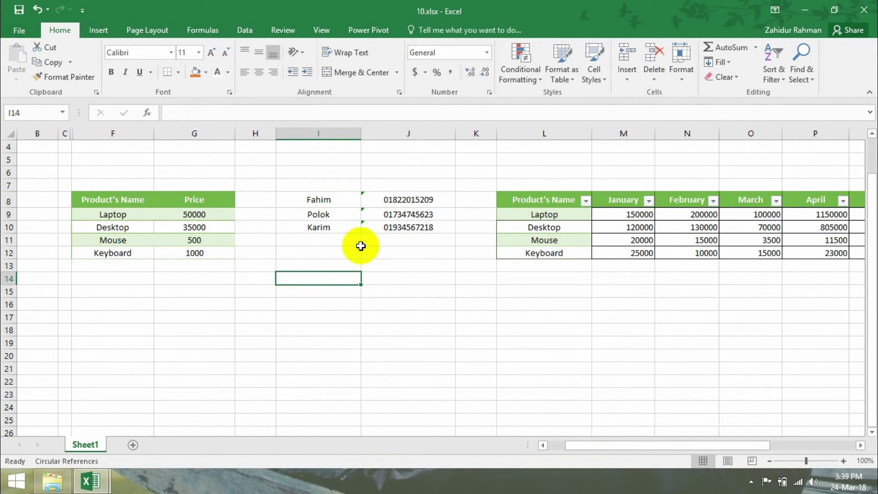
- Ignore the number-stored-as-text warnings on J8:J10 and confirm the Text format
click(364, 197)
mouse_move(348, 201)
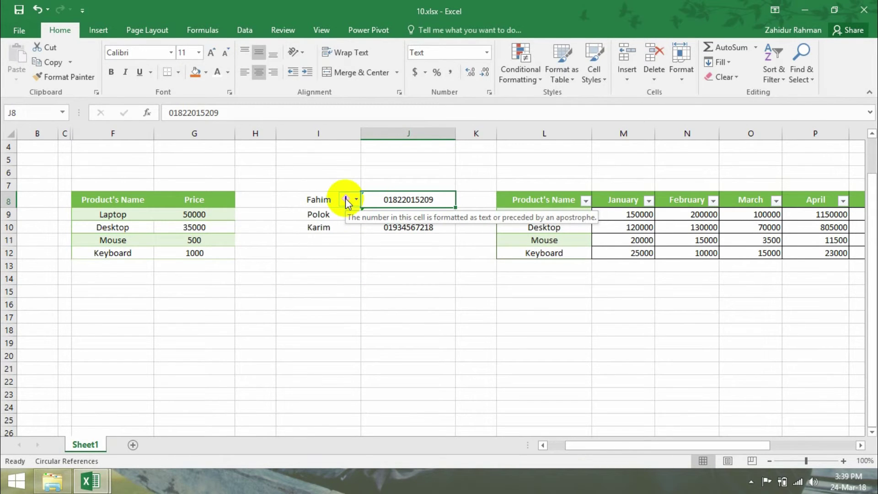
click(346, 201)
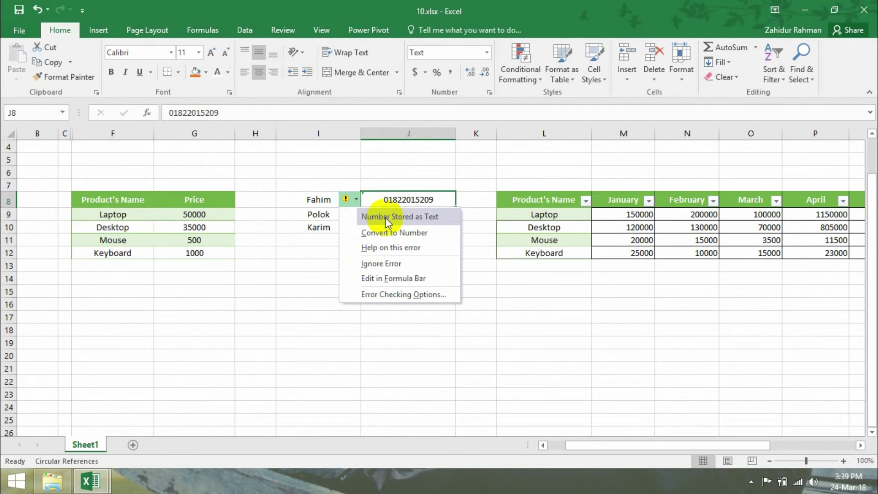
click(394, 264)
click(416, 221)
click(346, 215)
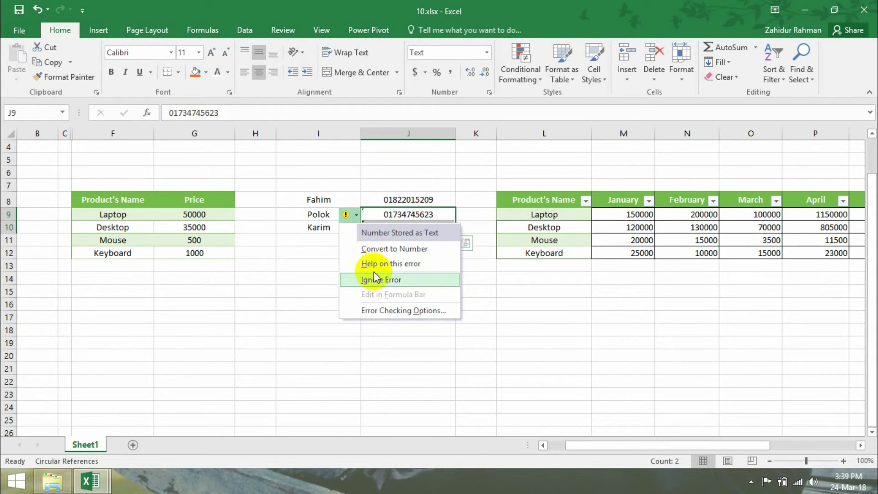
click(382, 280)
click(398, 262)
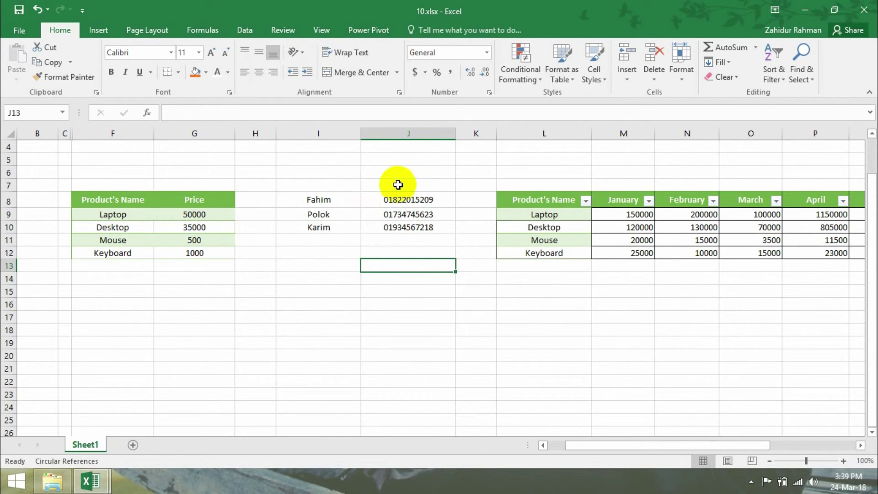
drag(403, 200, 408, 213)
click(409, 200)
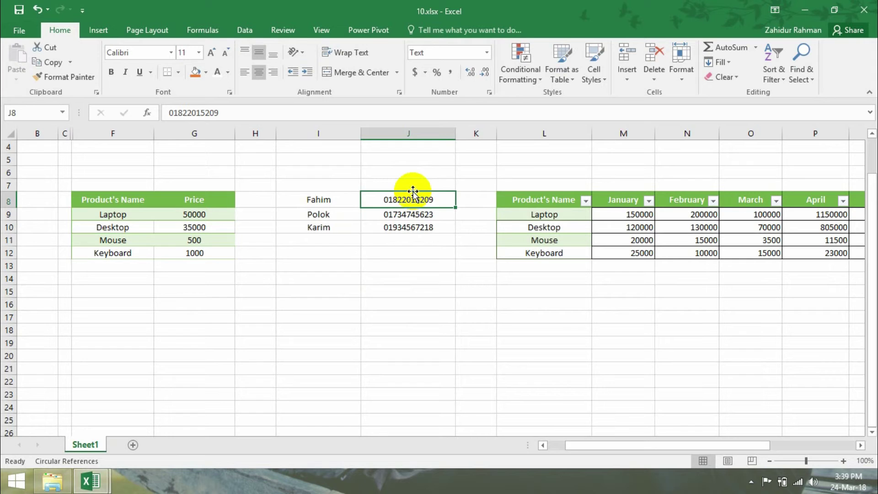
click(393, 245)
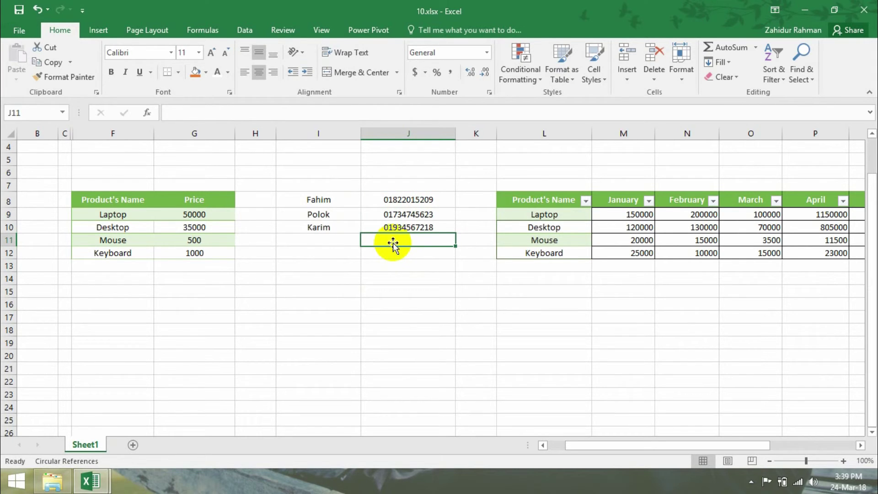
- Enter an eleven-digit phone number starting with 0 into general-formatted cell I15
click(319, 289)
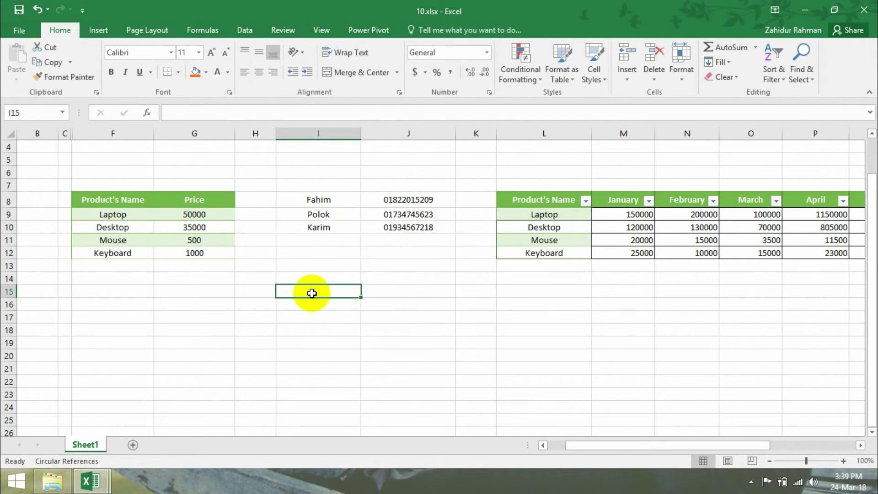
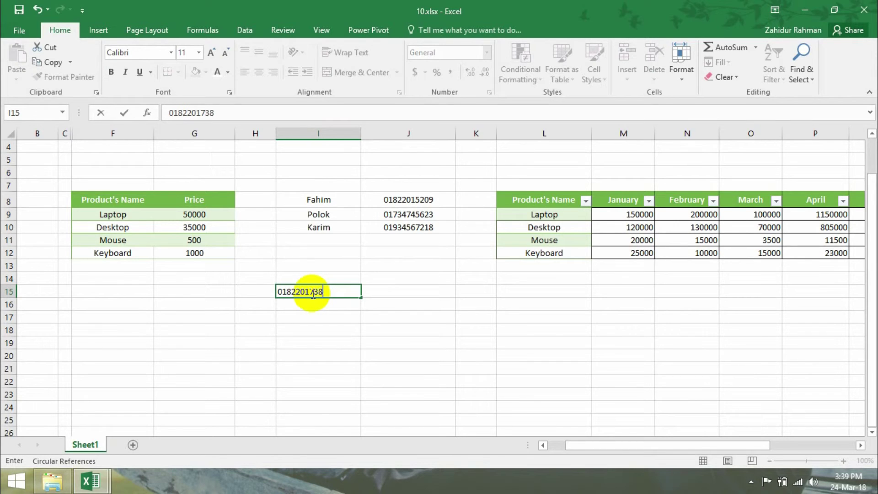
click(313, 326)
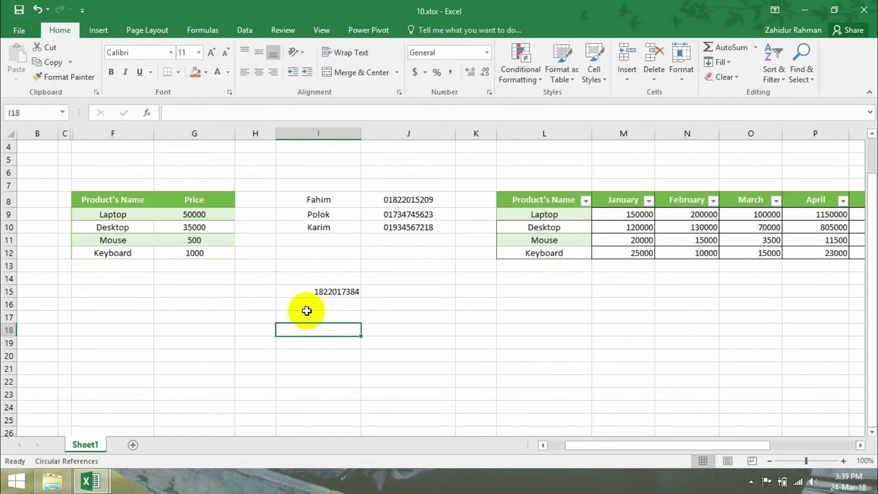
click(308, 291)
right_click(314, 295)
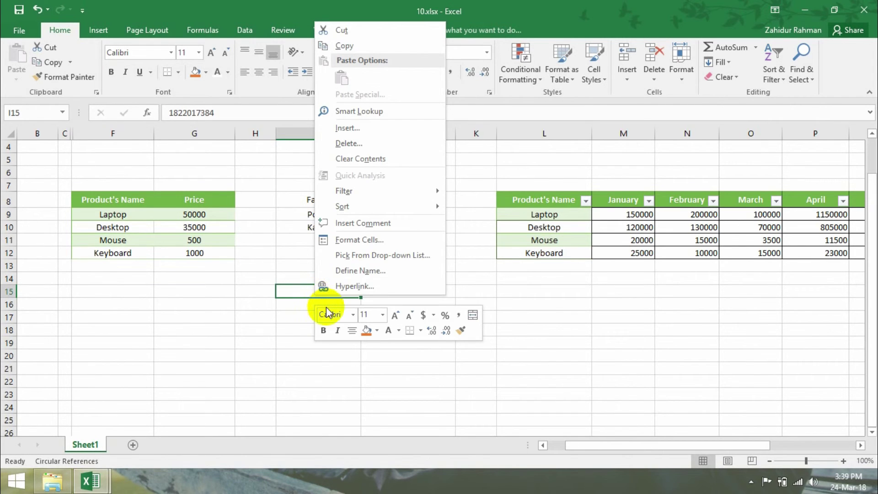
click(373, 243)
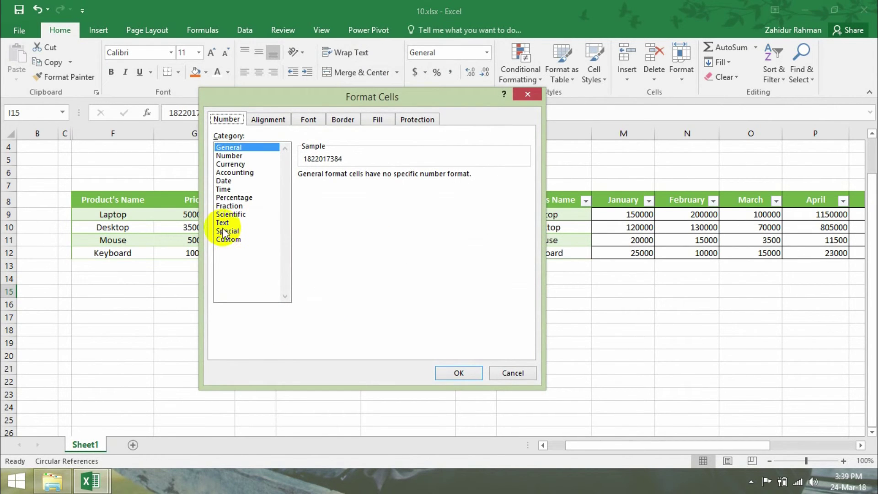
click(228, 240)
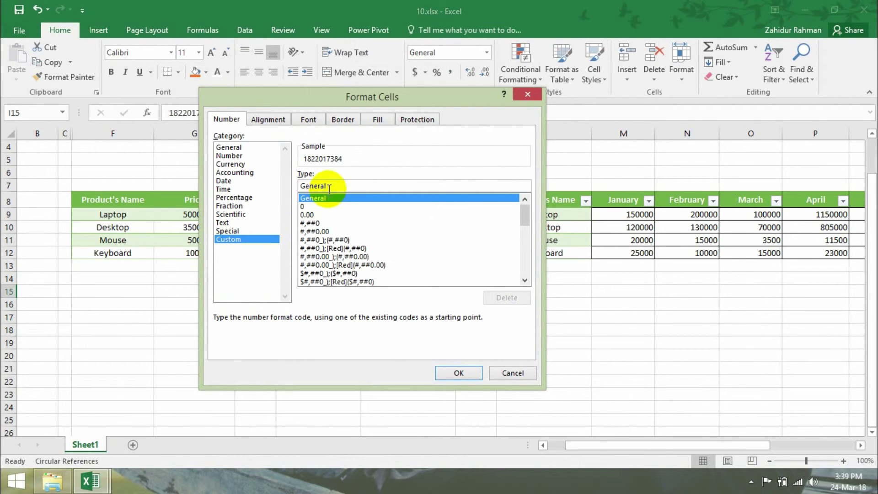
drag(329, 186, 277, 188)
text(00)
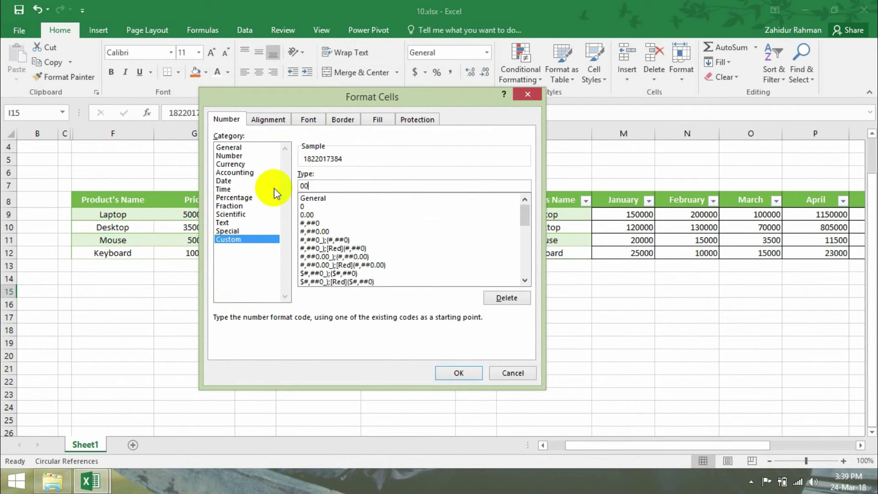
text(000000000)
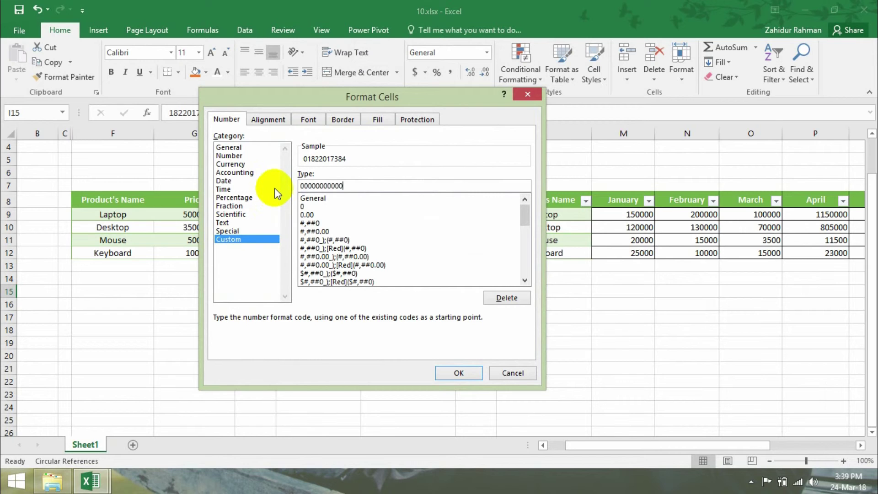
click(468, 372)
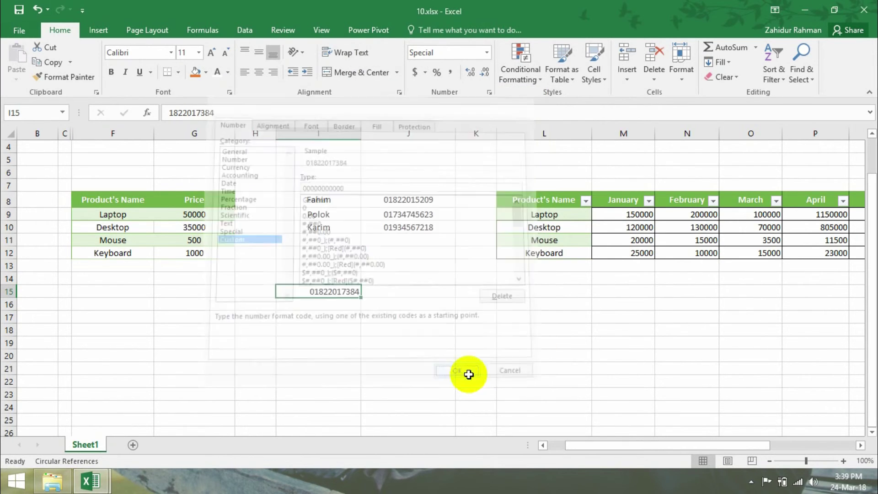
click(319, 319)
click(332, 291)
click(337, 330)
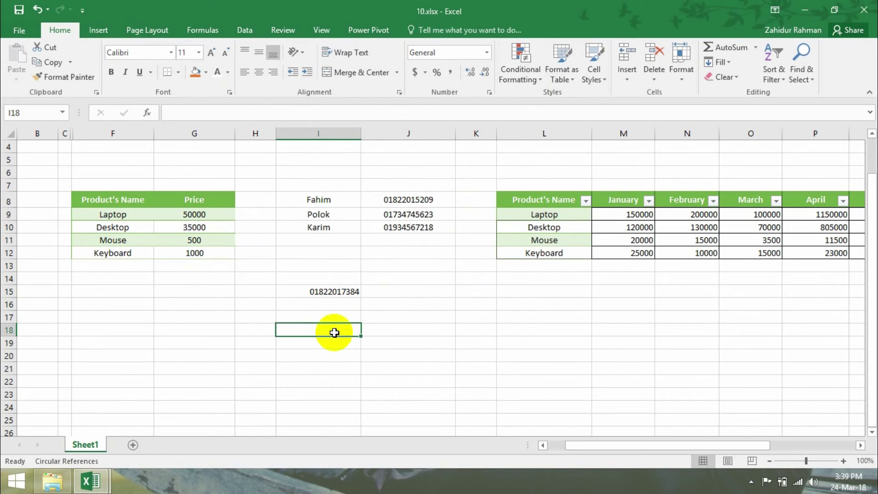
- Check I15, J8 and J9, then enter a phone number starting with 0 in J13
click(347, 286)
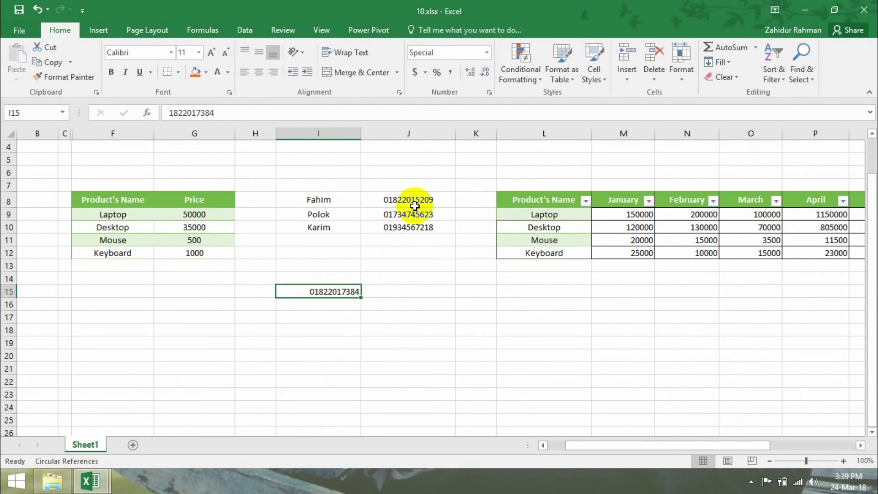
click(418, 199)
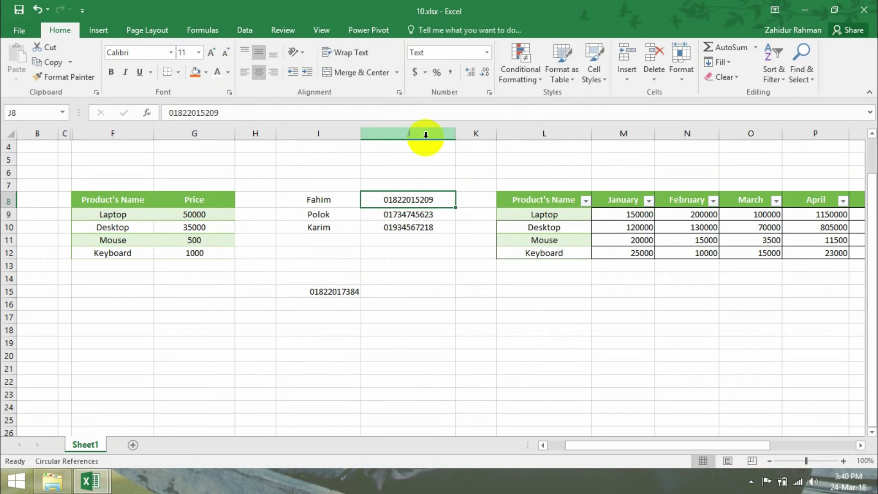
click(411, 217)
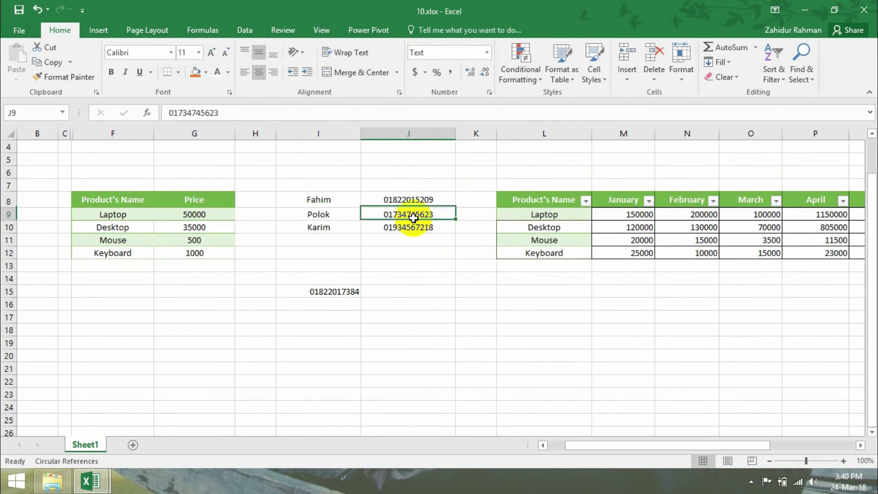
click(412, 266)
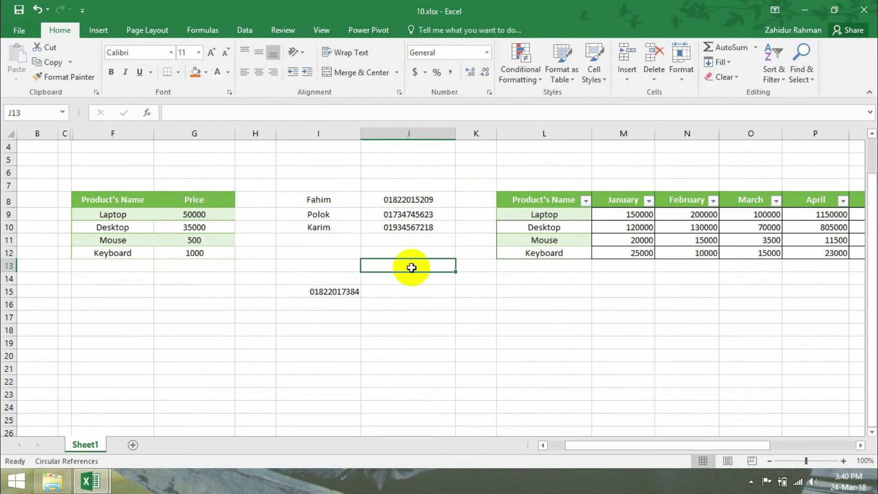
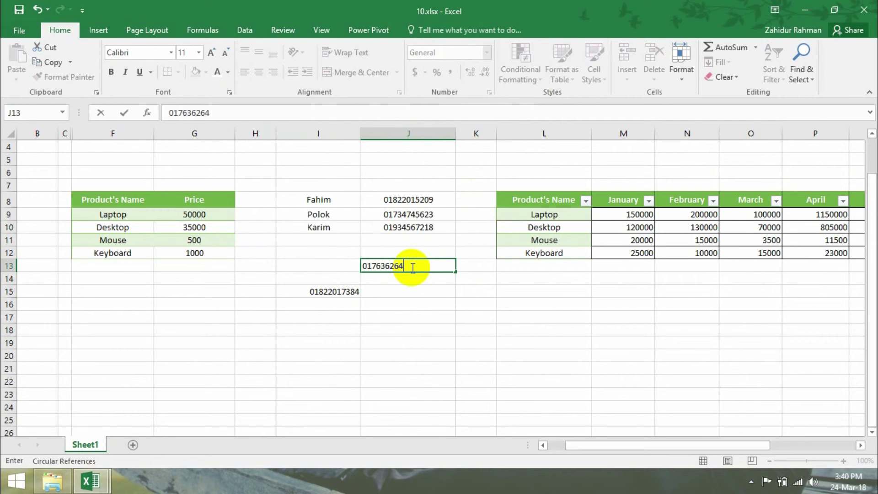
key(Return)
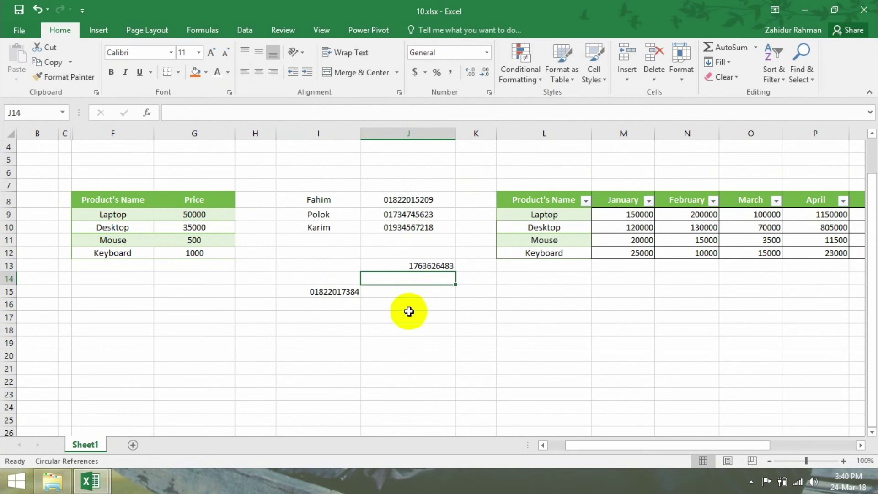
click(426, 265)
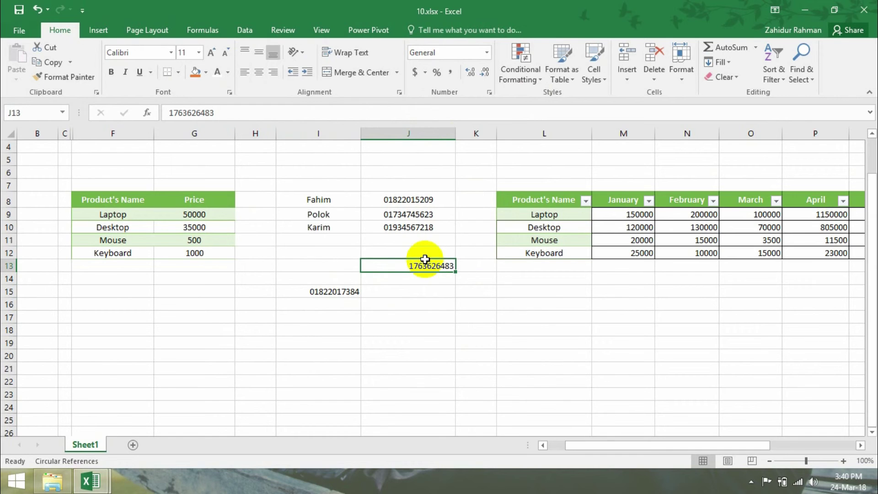
click(426, 291)
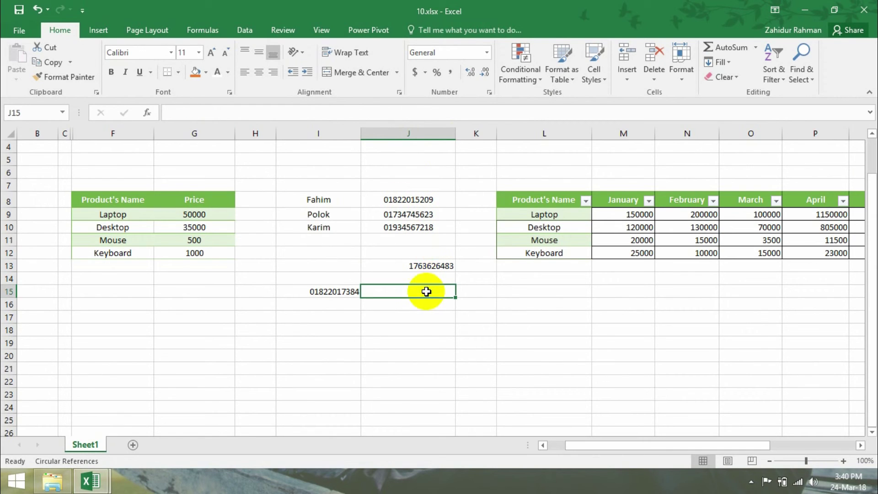
- Compare J13 with the phone numbers in J8:J10 and select column J
drag(416, 200, 418, 238)
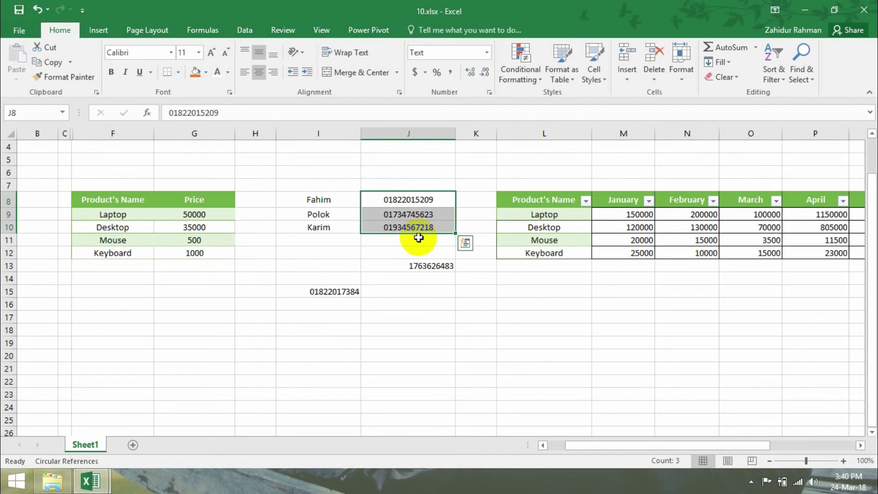
click(415, 264)
click(412, 157)
click(418, 291)
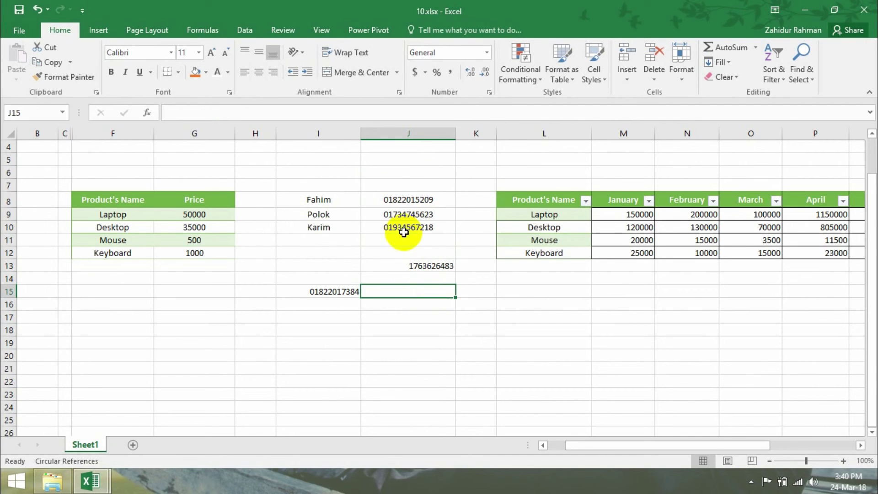
click(417, 128)
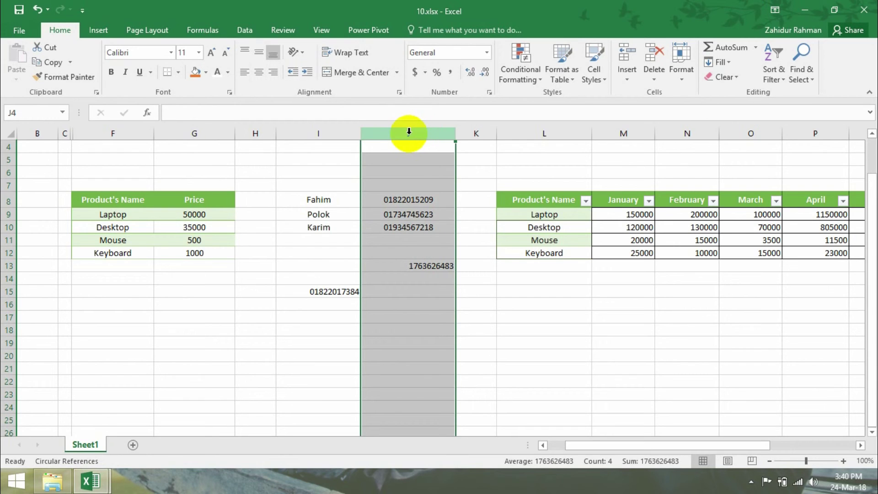
- Format the whole of column J as Text
right_click(409, 133)
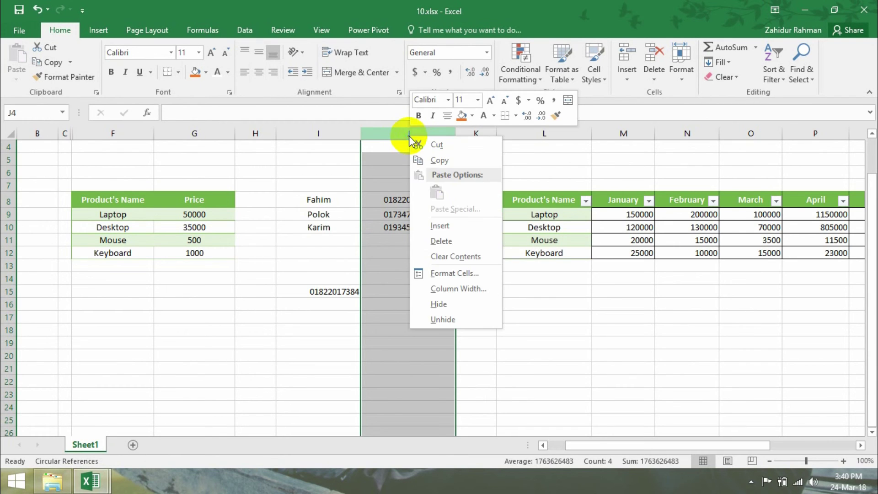
click(443, 273)
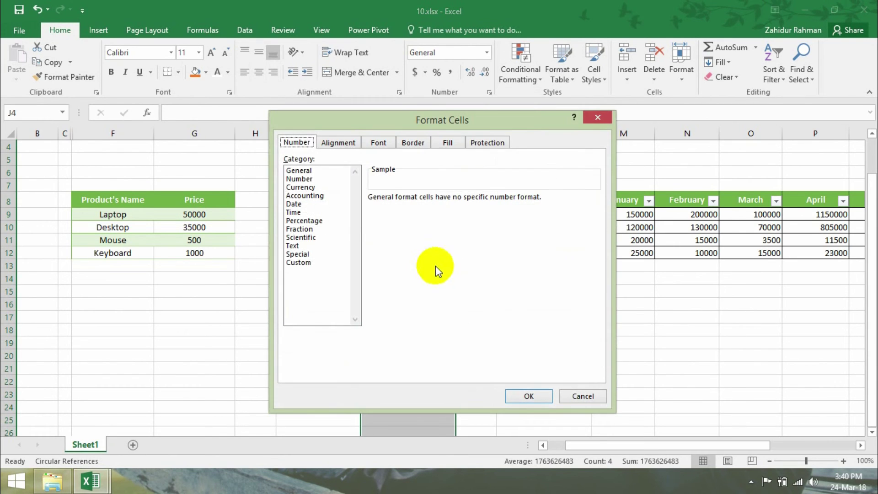
click(292, 246)
click(529, 394)
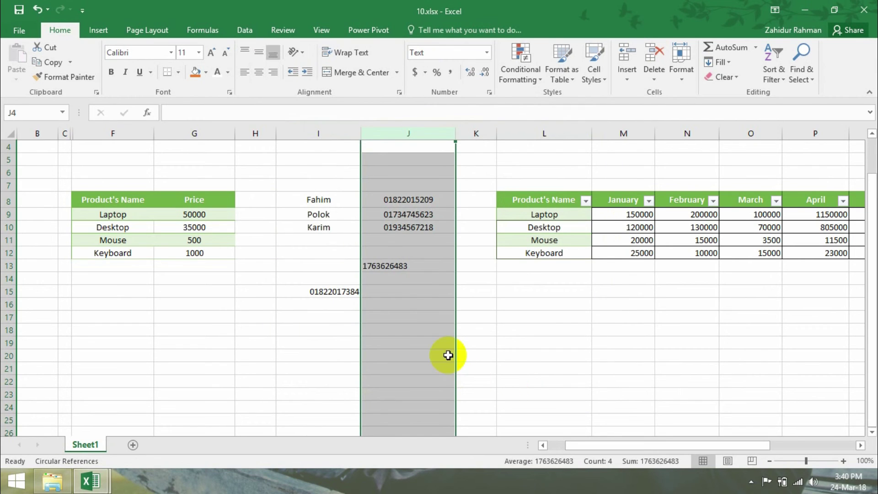
- Re-enter J13 as text to keep its leading zero and ignore its error warning
click(369, 251)
double_click(376, 266)
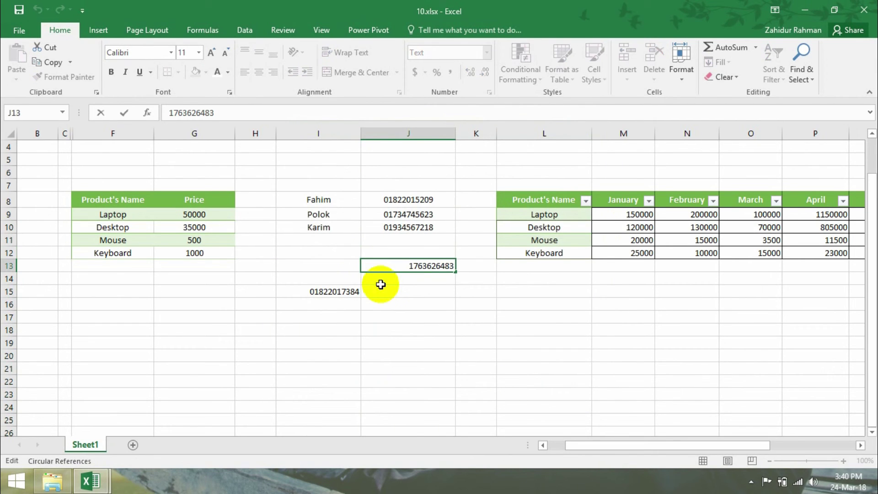
key(Return)
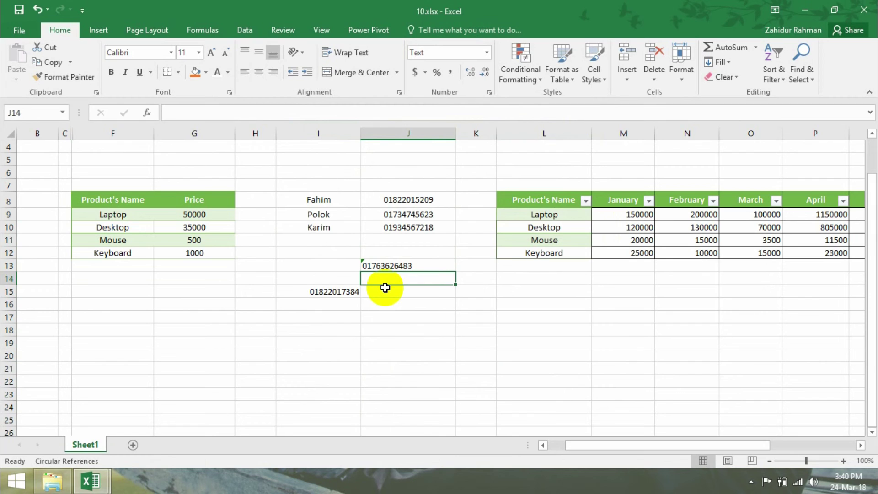
click(365, 265)
click(354, 265)
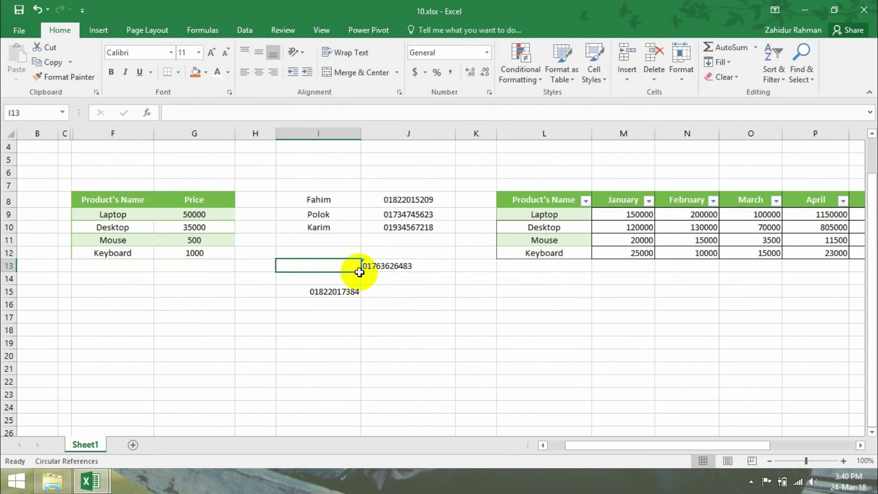
click(362, 267)
click(346, 265)
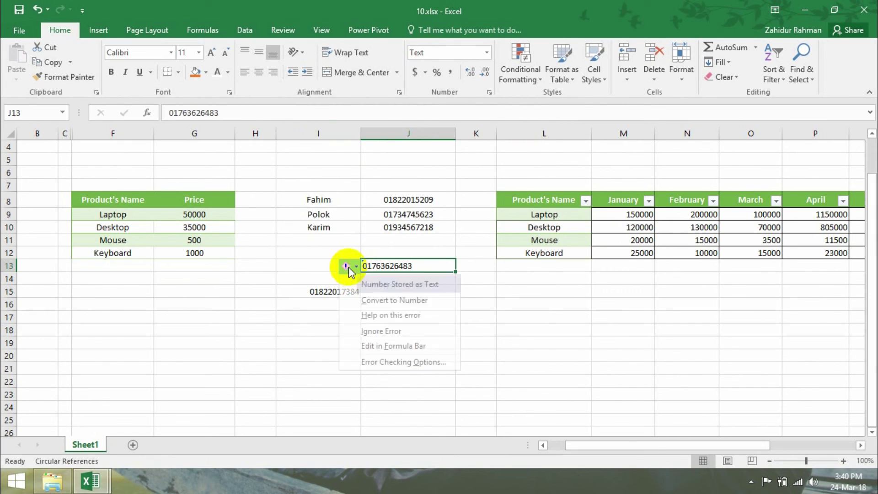
click(386, 329)
click(423, 332)
- Center-align the phone numbers in J8:J13 and the number in I15
drag(396, 265, 397, 199)
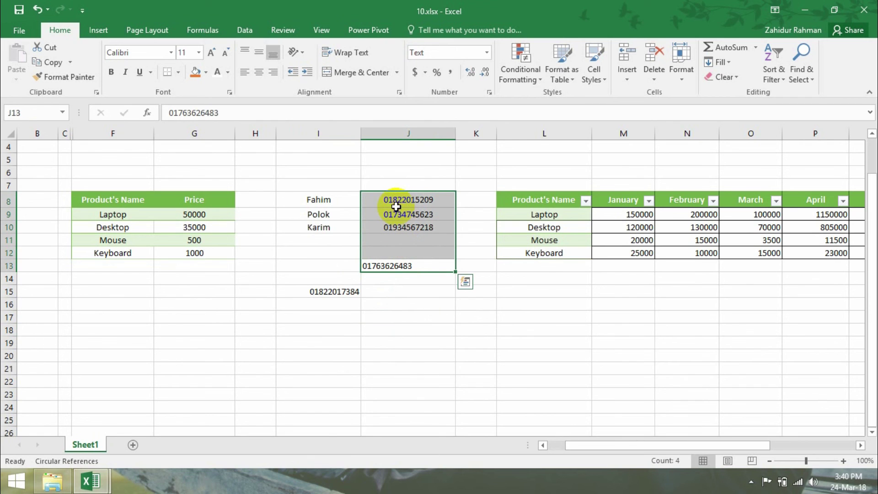
click(258, 71)
click(321, 291)
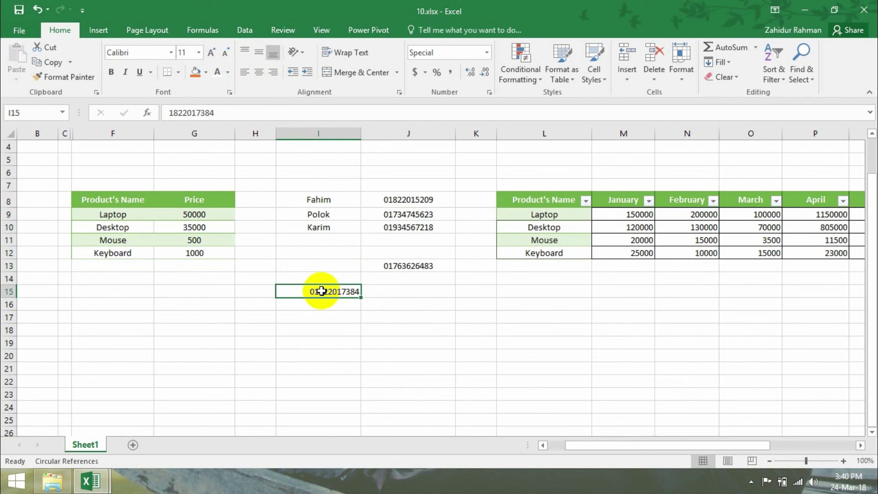
click(257, 56)
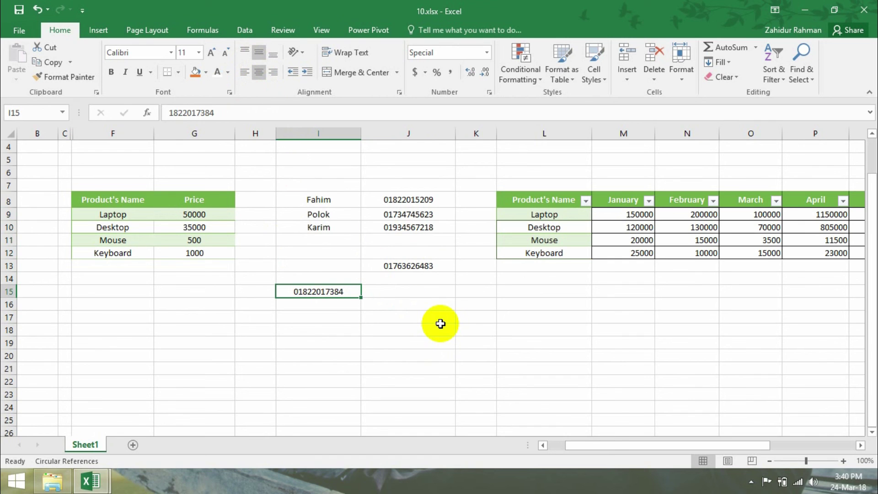
- Select J8:J13 and inspect the stored phone numbers
drag(406, 266, 398, 196)
click(429, 200)
click(428, 215)
drag(424, 237, 425, 254)
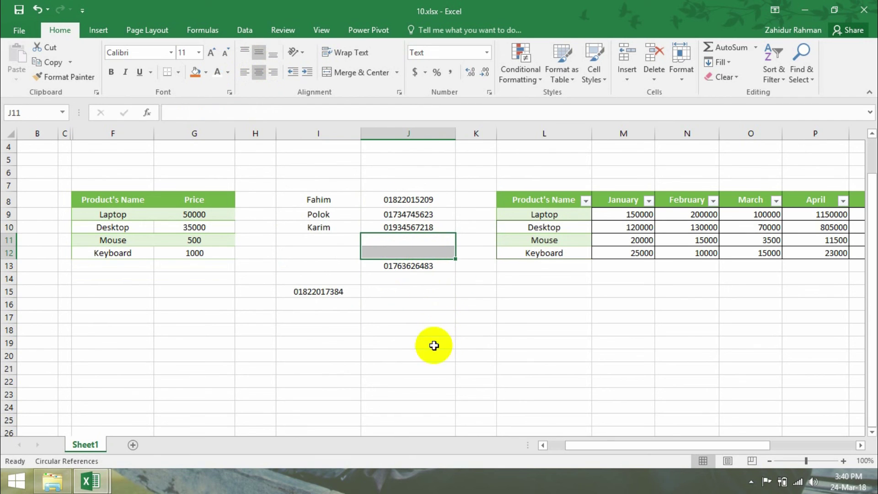
click(420, 283)
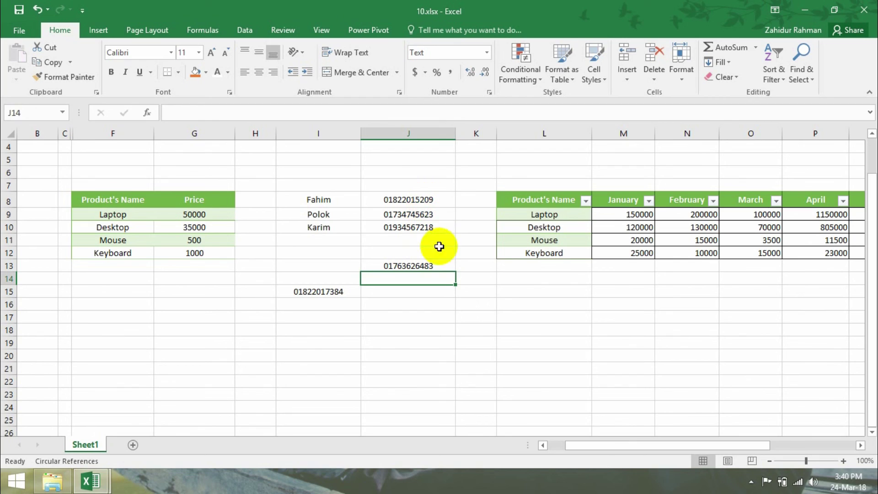